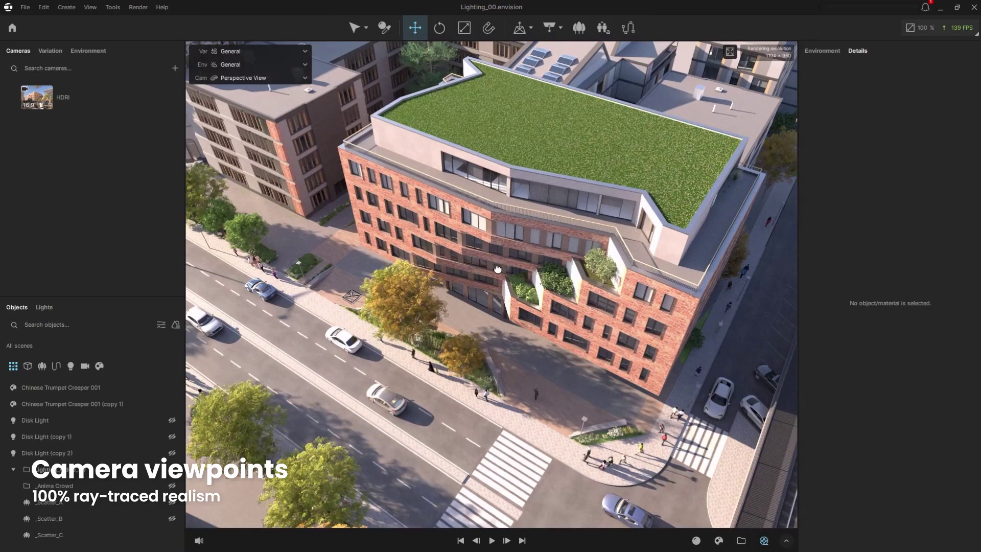
Bring the view down to street eye level, facing the brick facade and police truck
drag(502, 268, 499, 265)
scroll(546, 409, up, 5)
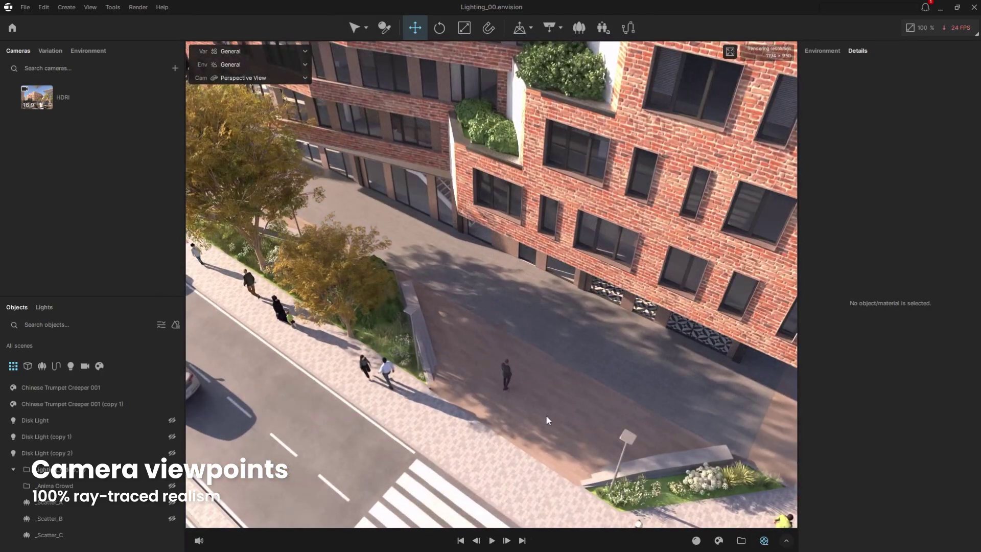
drag(546, 415, 543, 387)
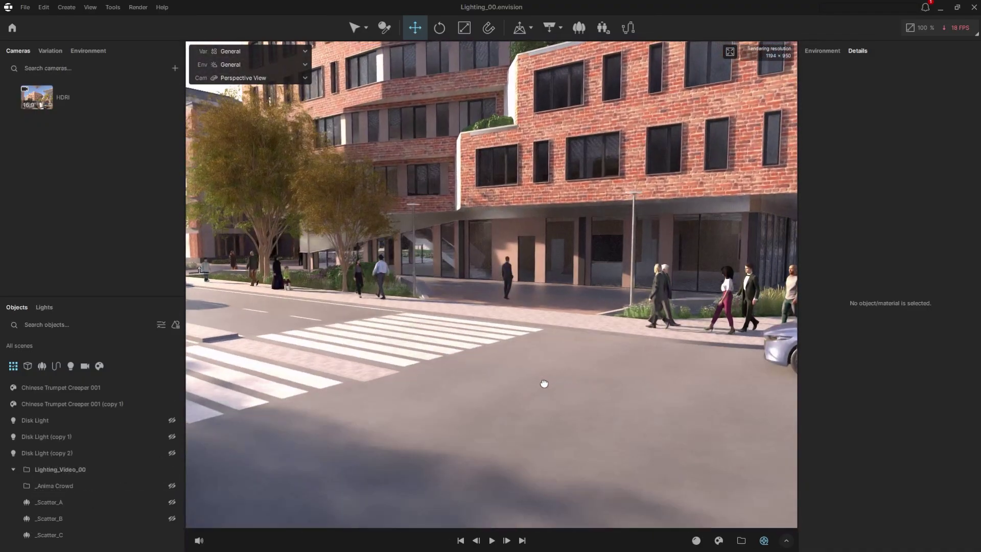
drag(528, 310, 538, 432)
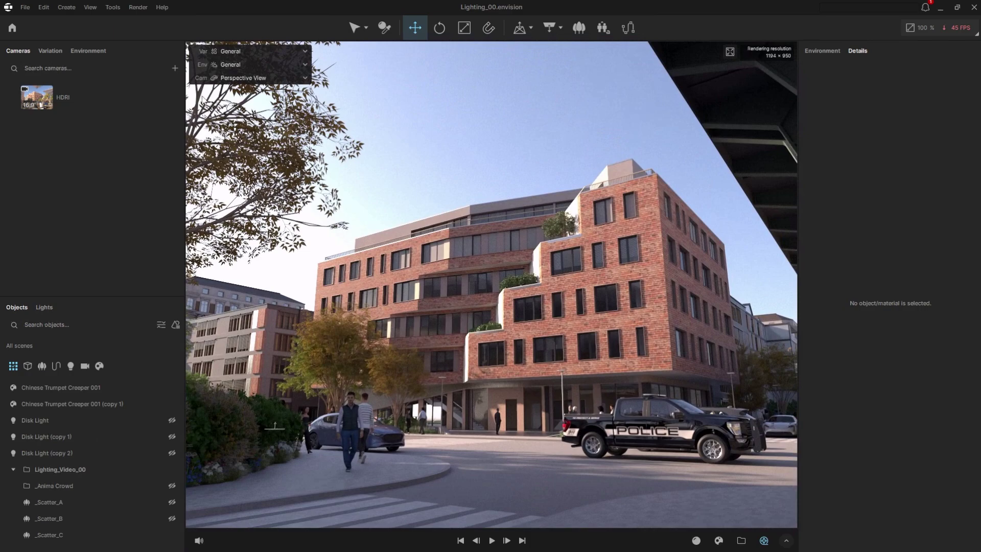
Save the current view as a new camera and turn on automatic vertical tilt
click(176, 68)
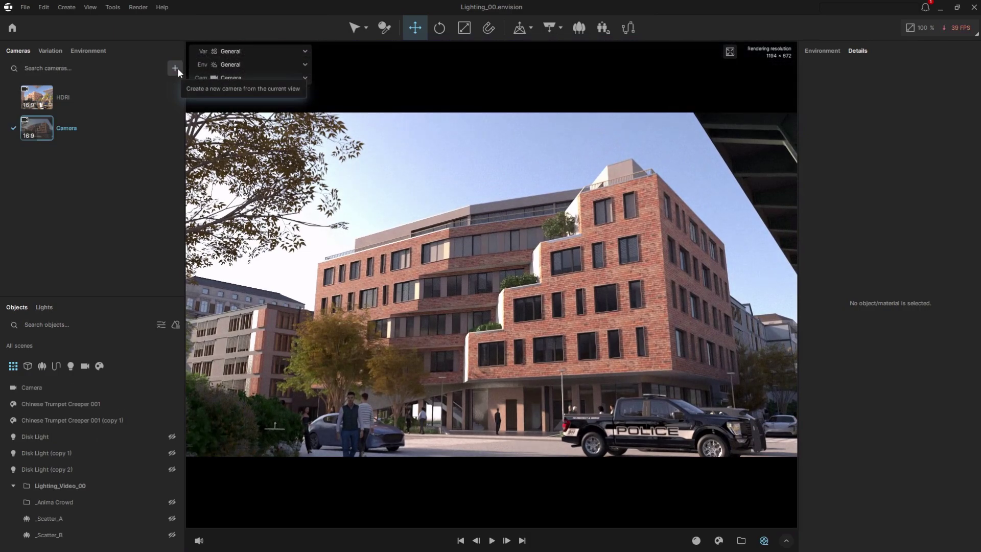
click(123, 128)
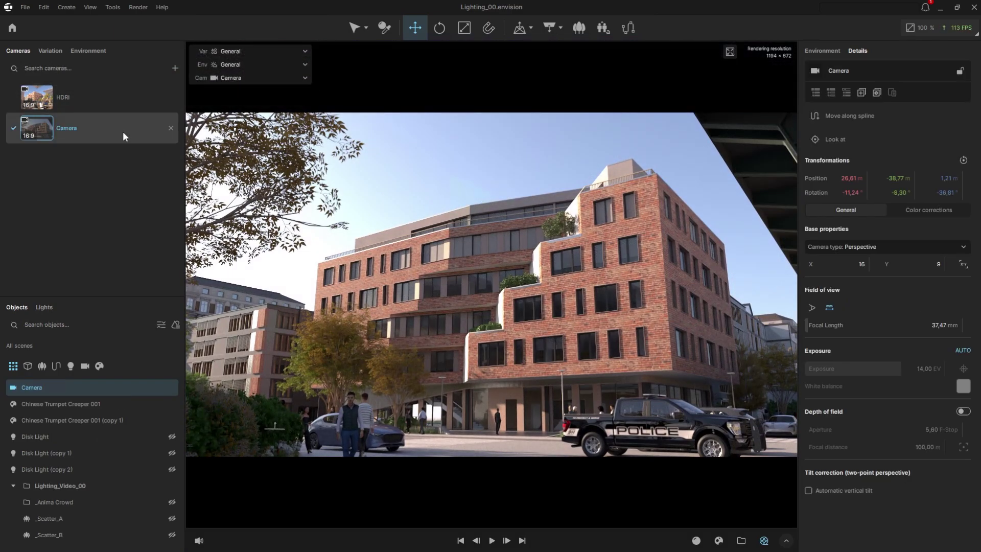
click(808, 490)
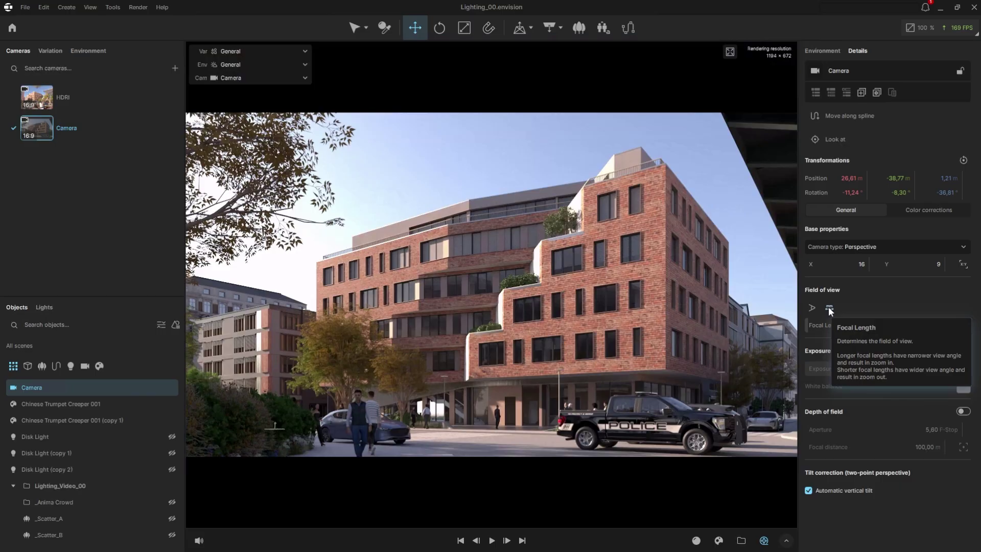
Switch Camera's field of view to a 66,38° view angle and re-aim it at the building
click(812, 308)
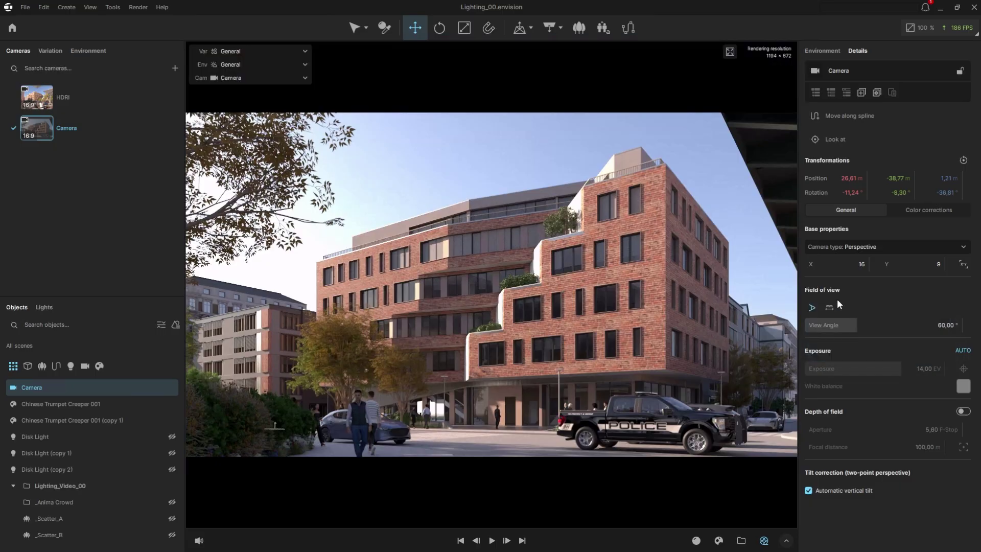
drag(843, 324, 863, 332)
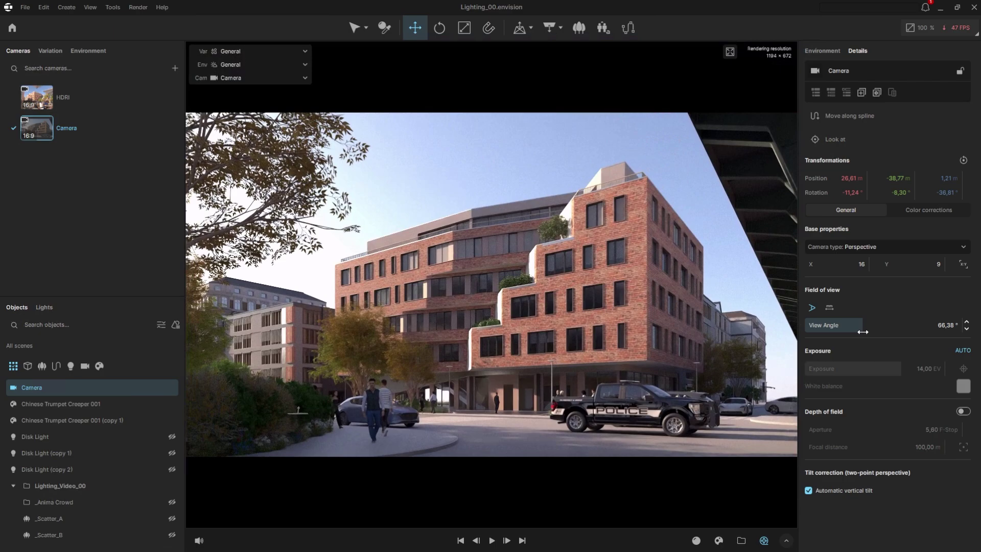
drag(602, 381, 651, 379)
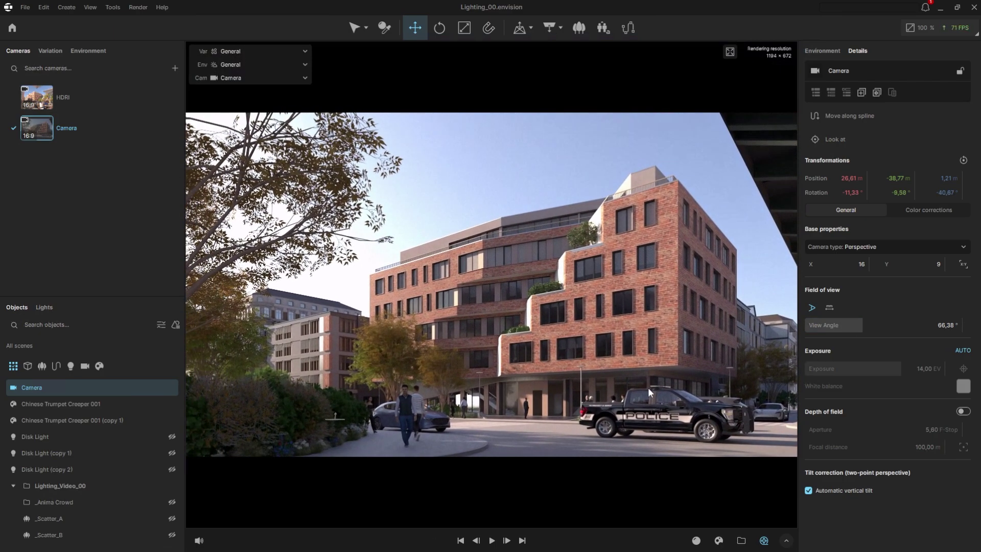
Aim at the brick building between the ornate facades and give Camera (1) a 100 mm focal length
click(305, 78)
click(284, 115)
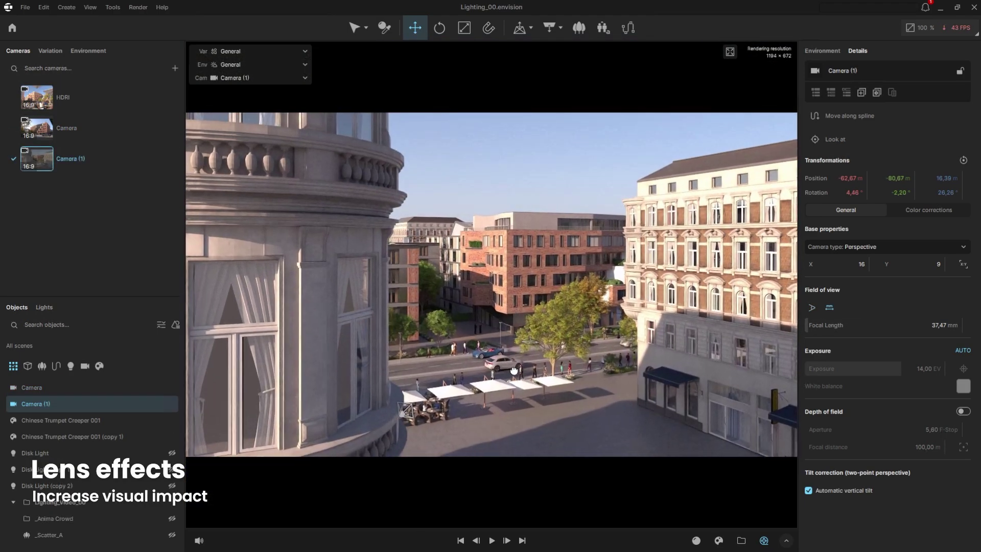
drag(514, 370, 509, 353)
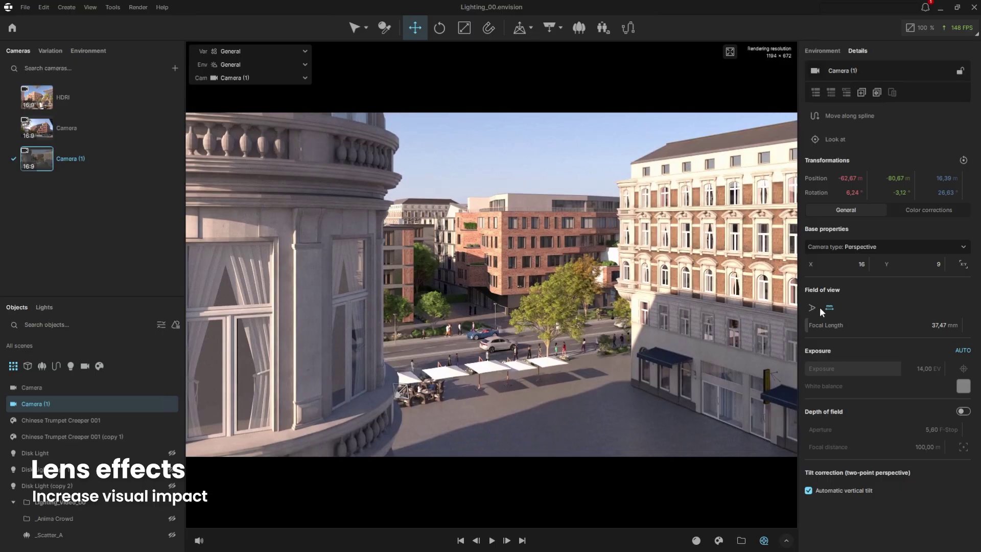
double_click(934, 324)
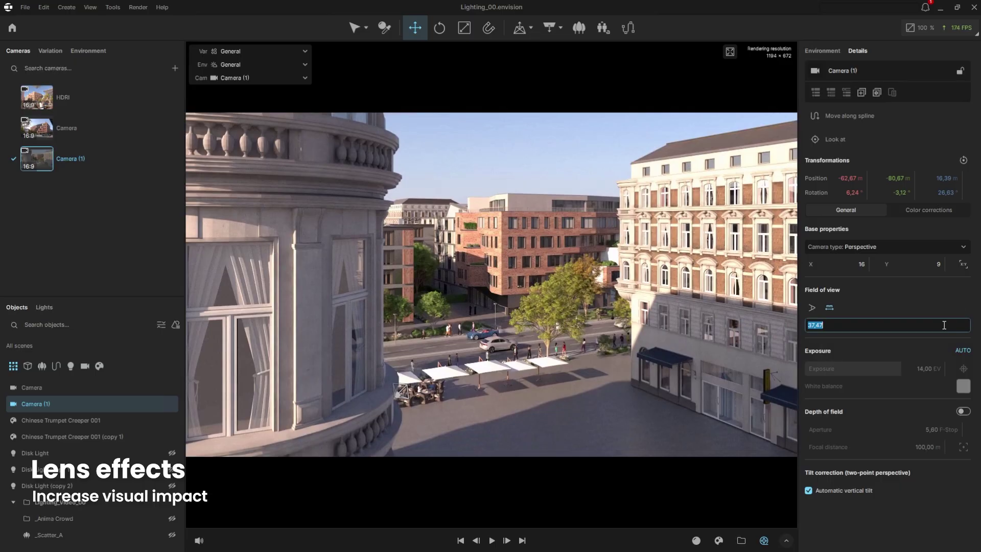
text(100)
key(Return)
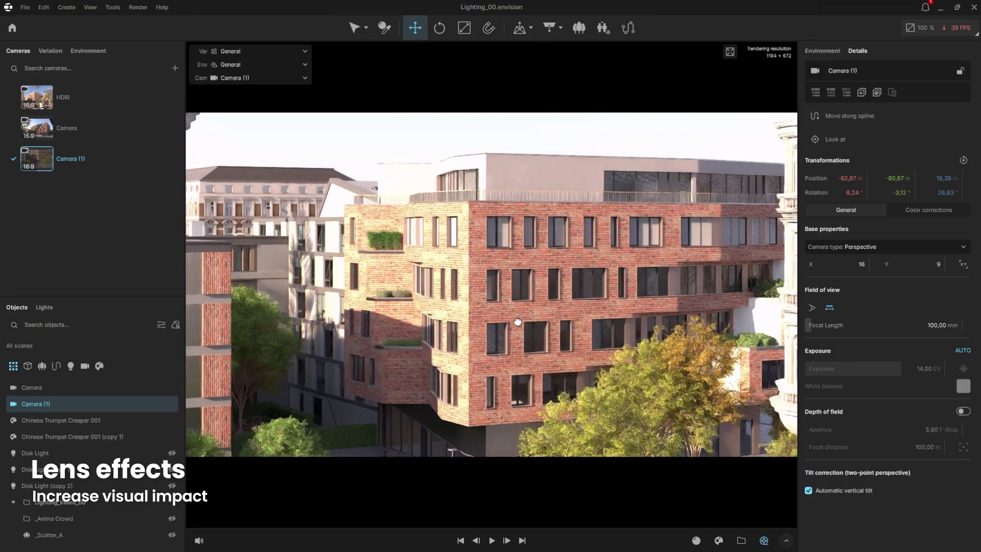
drag(517, 321, 514, 363)
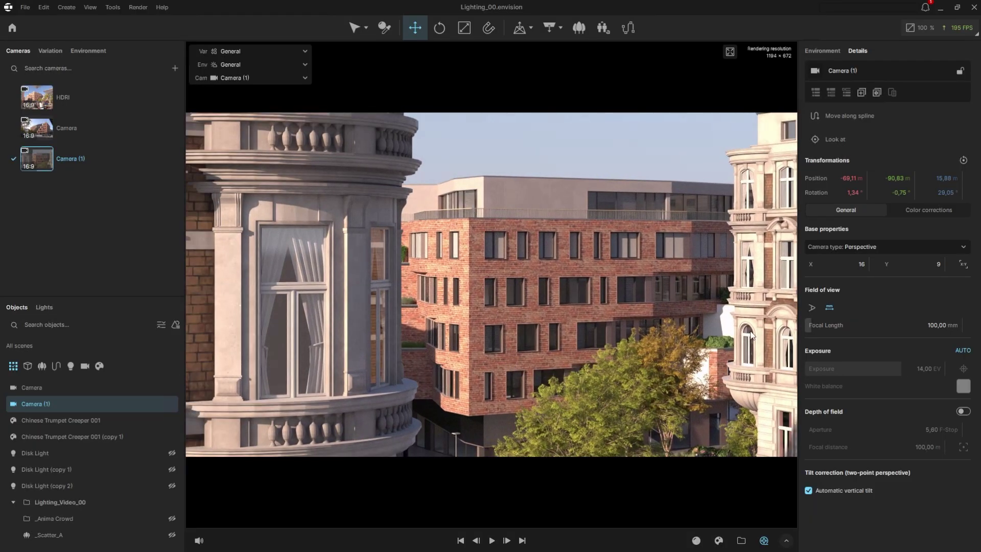
Set Camera (1)'s Highlight burn to 0,80 and Contrast to 0,06 under Color corrections
click(924, 209)
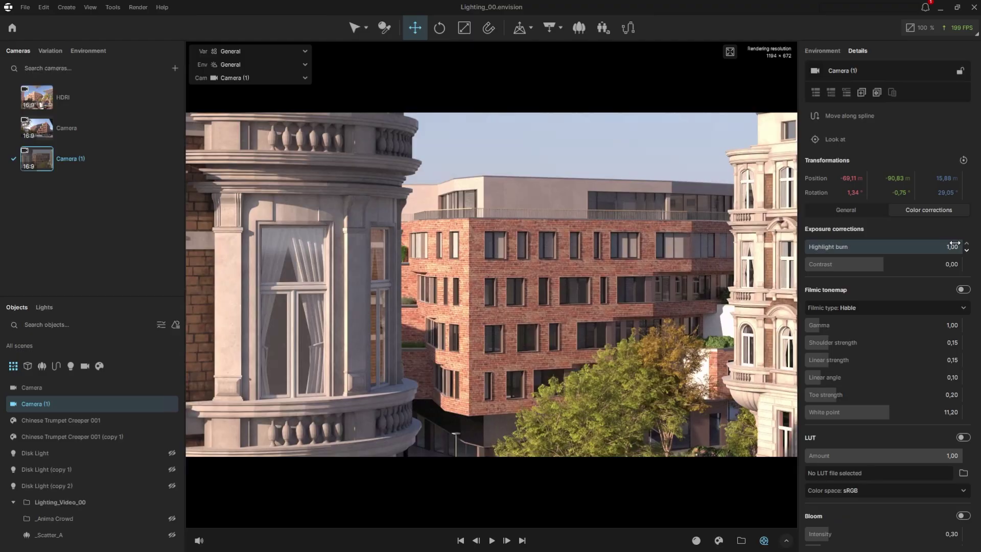
mouse_move(945, 246)
mouse_down()
mouse_move(902, 244)
mouse_move(928, 245)
mouse_up()
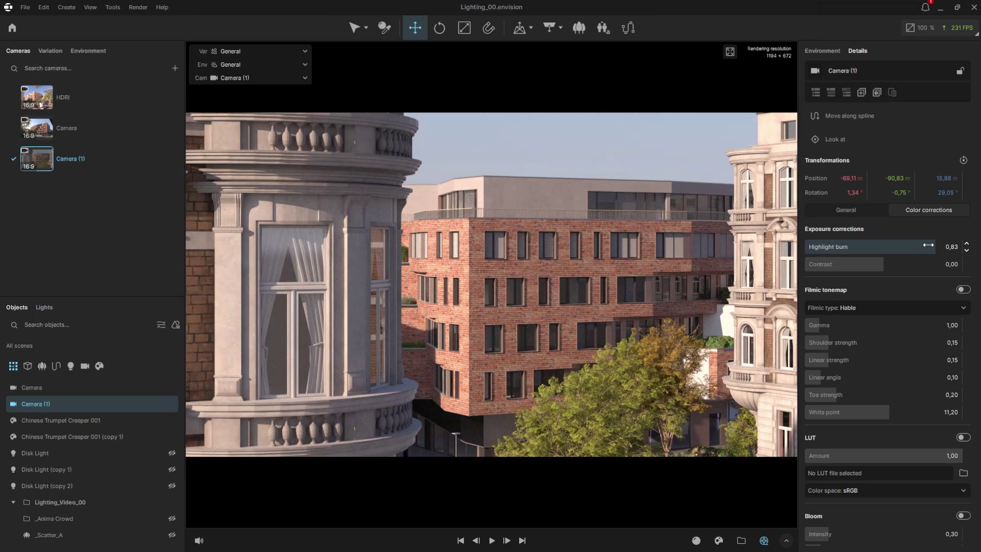
drag(928, 246, 887, 265)
Place a 4 s Camera (1) clip on the camera track and enable its depth of field
click(786, 540)
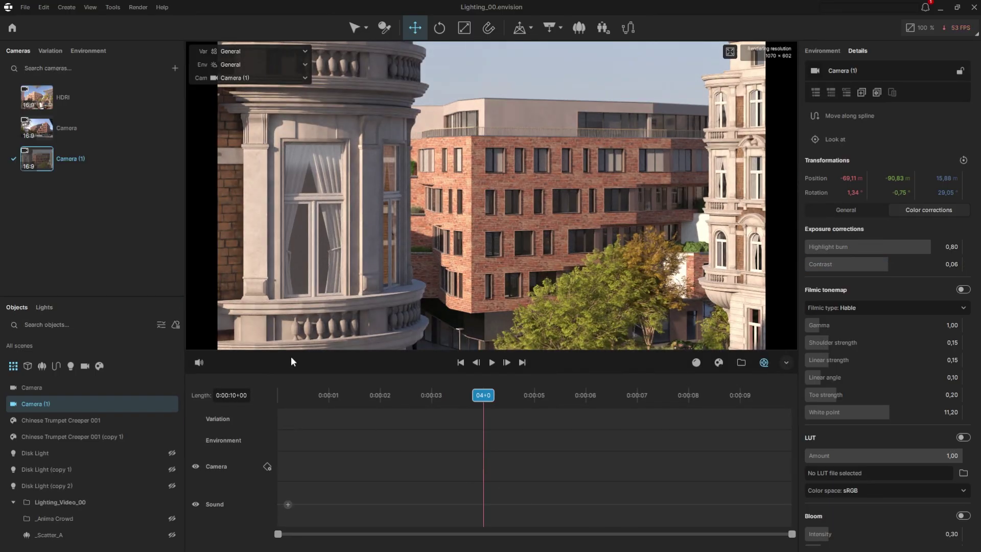
drag(127, 161, 294, 459)
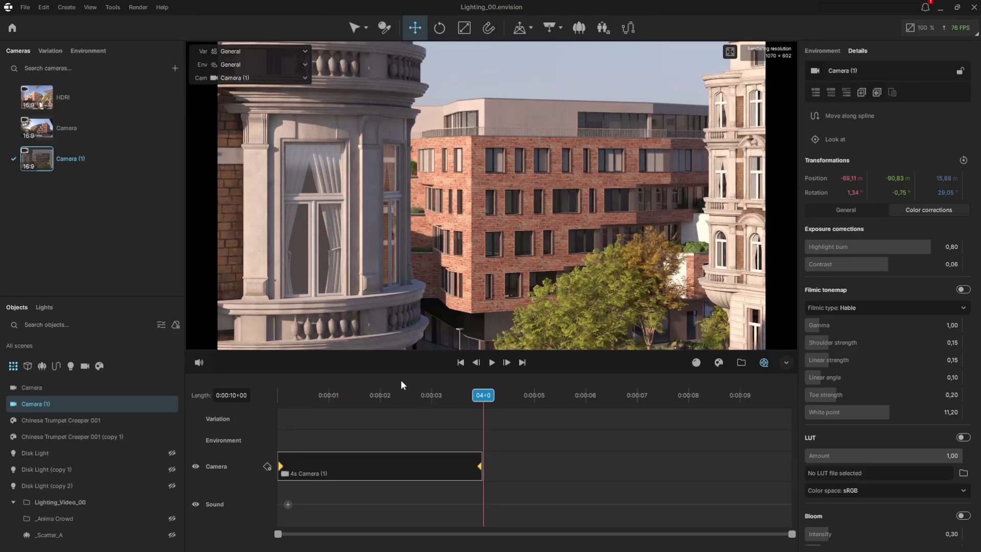
click(460, 362)
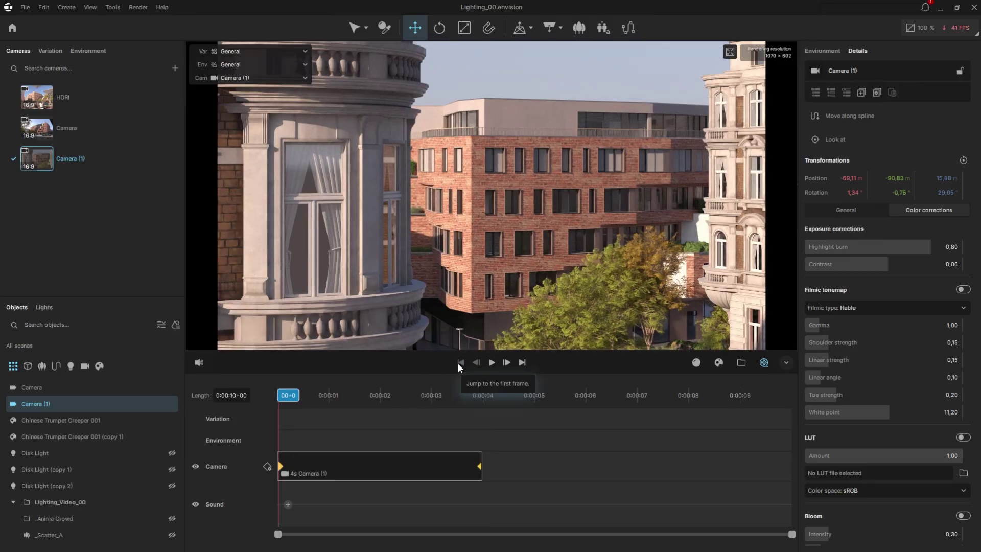
click(399, 460)
click(963, 412)
Keyframe the focal distance at the start, focusing 18,15 m away on the near ornate balcony
click(815, 447)
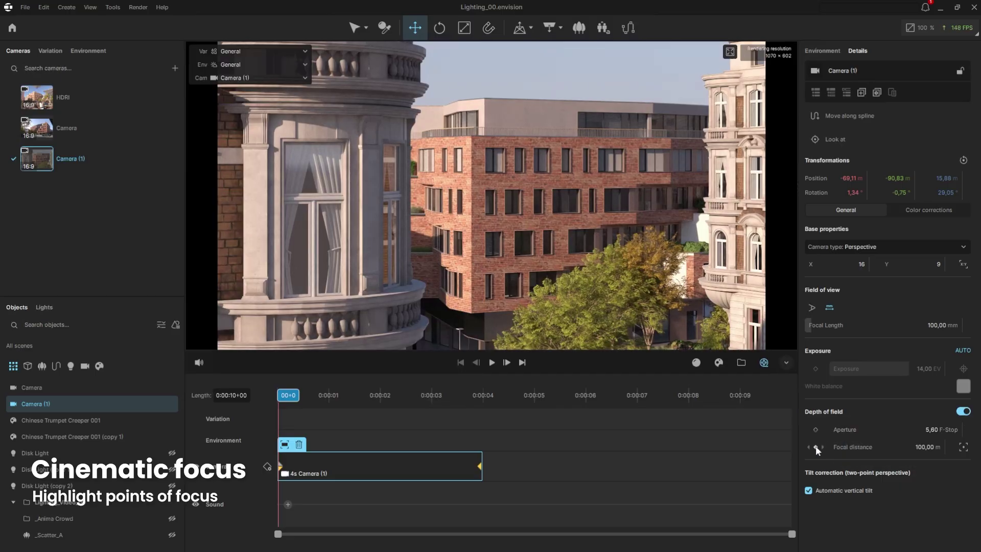
click(963, 446)
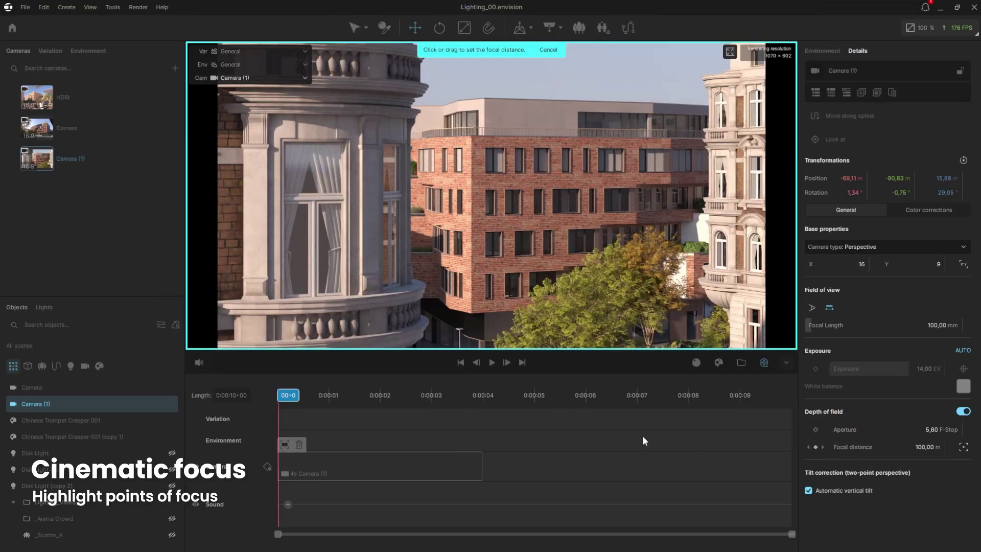
click(369, 210)
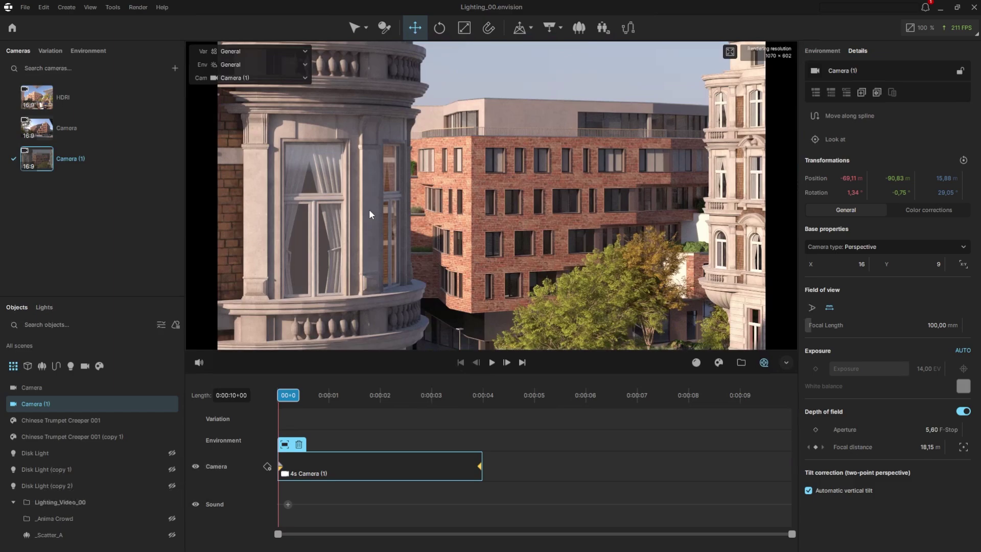
Lower the aperture to 1,40, then to 0,80 F-Stop for stronger background blur
click(927, 429)
text(1,4)
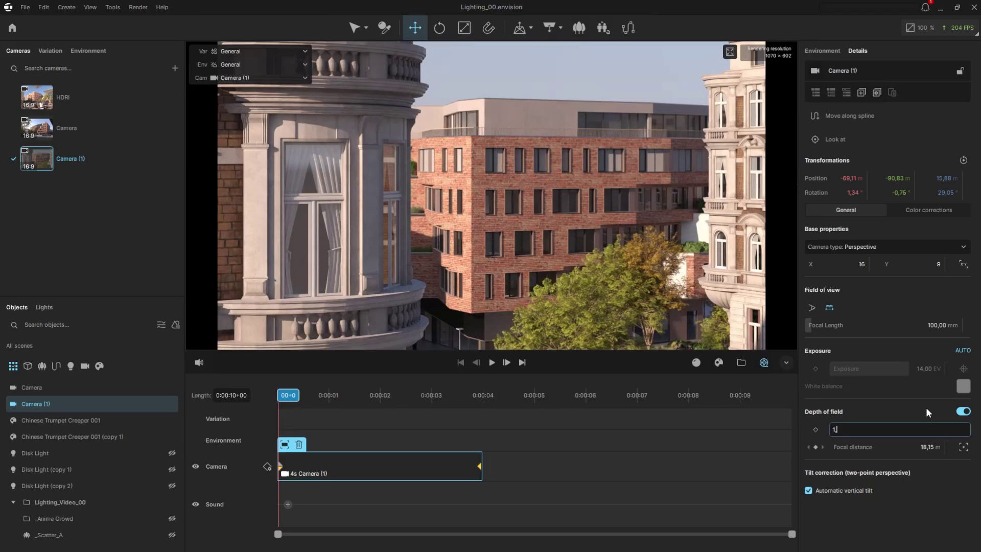
key(Return)
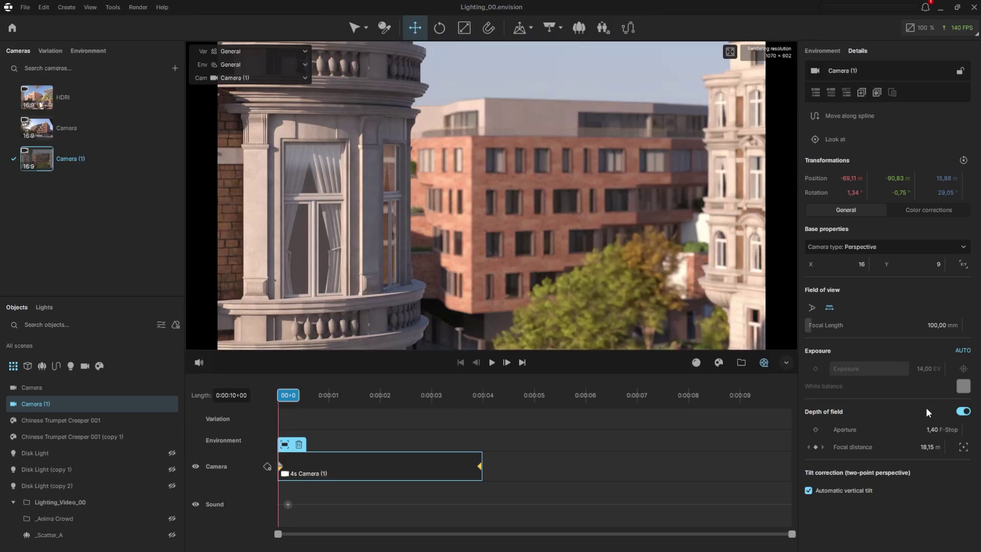
click(935, 429)
text(0,)
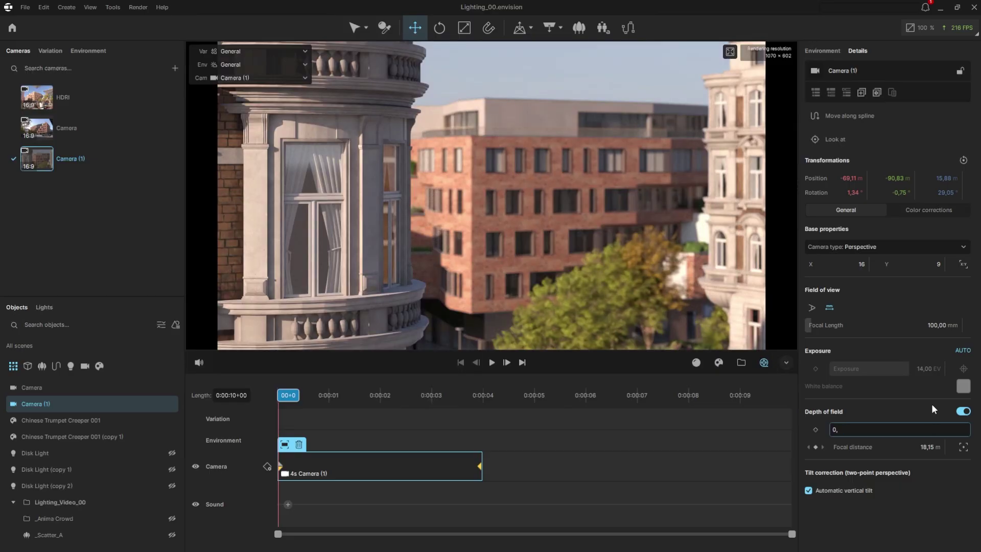
text(8)
key(Return)
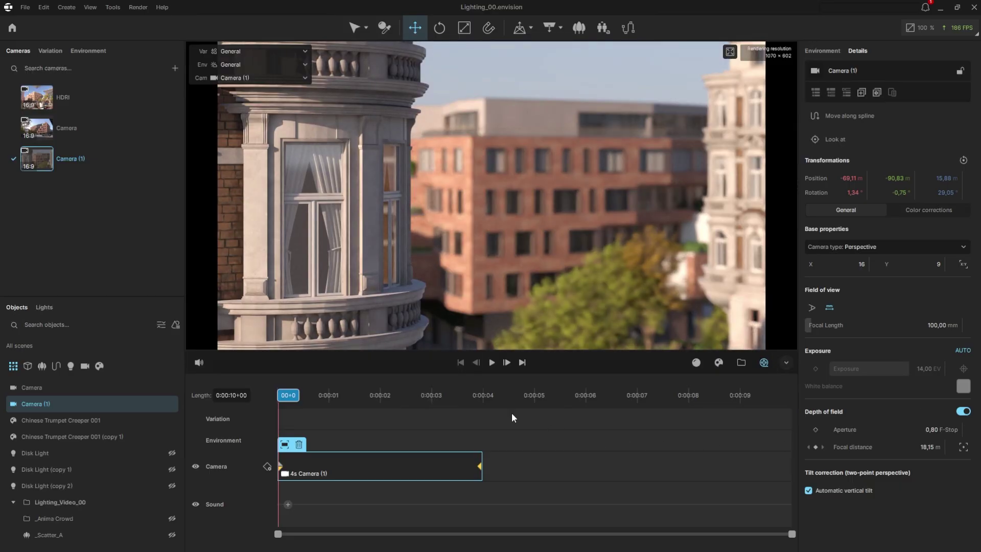
click(483, 399)
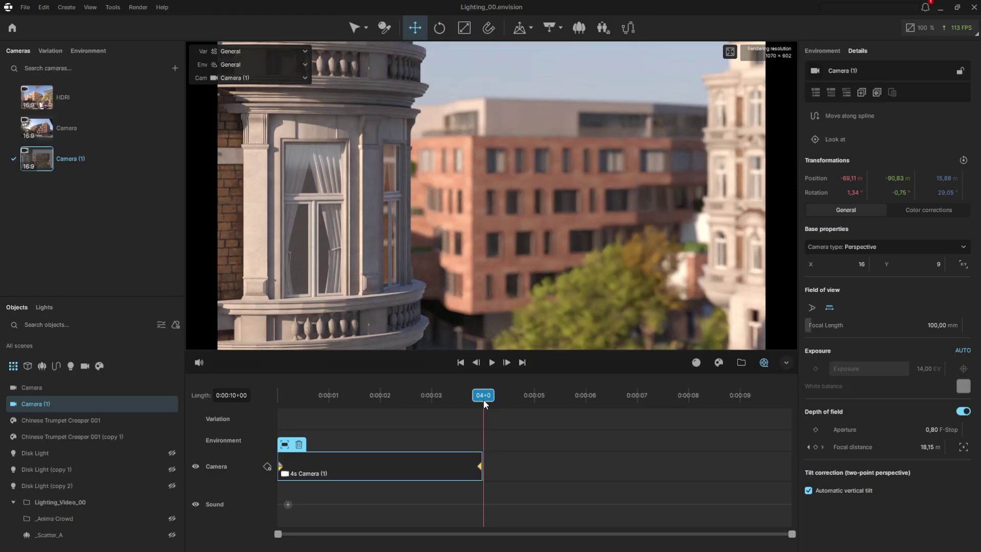
At 4 s, keyframe the focal distance onto the background brick building, 98,59 m away
click(815, 447)
click(962, 447)
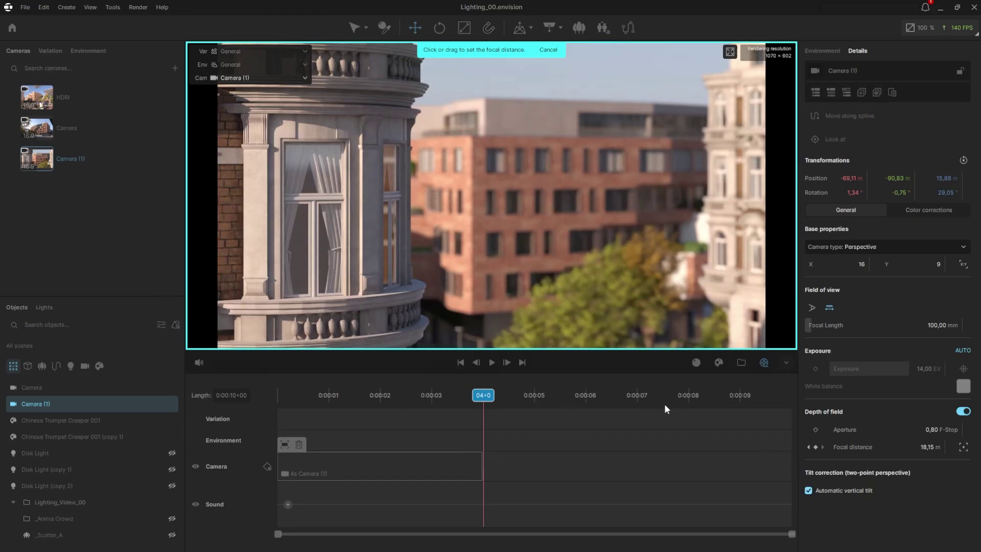
click(475, 217)
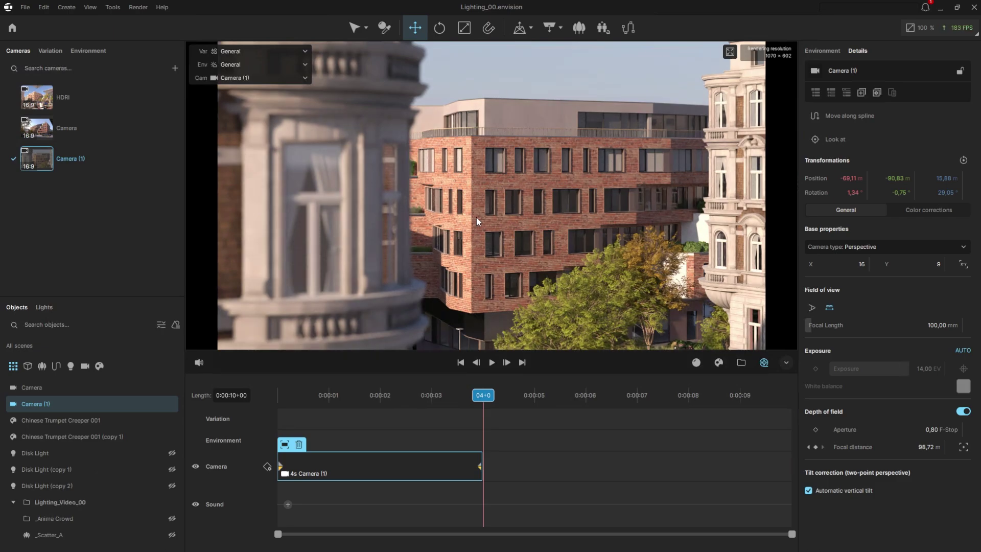
Nudge the camera sideways and play the focus-pull animation from the first frame
key(d)
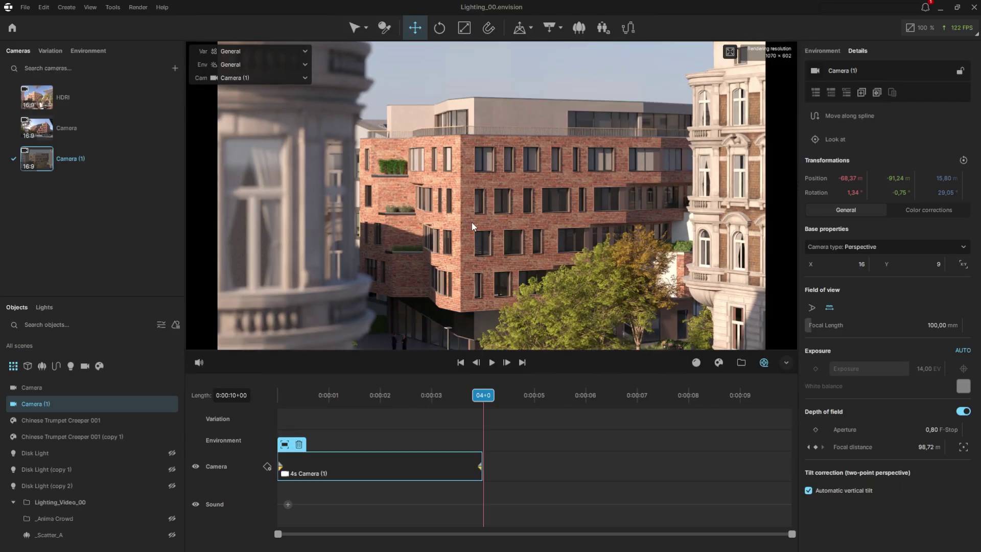
click(459, 363)
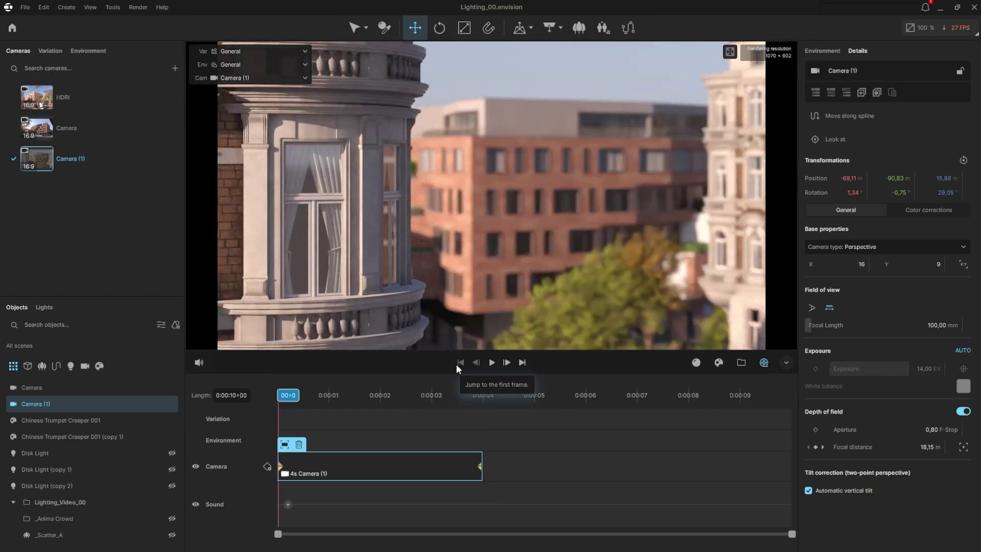
click(492, 362)
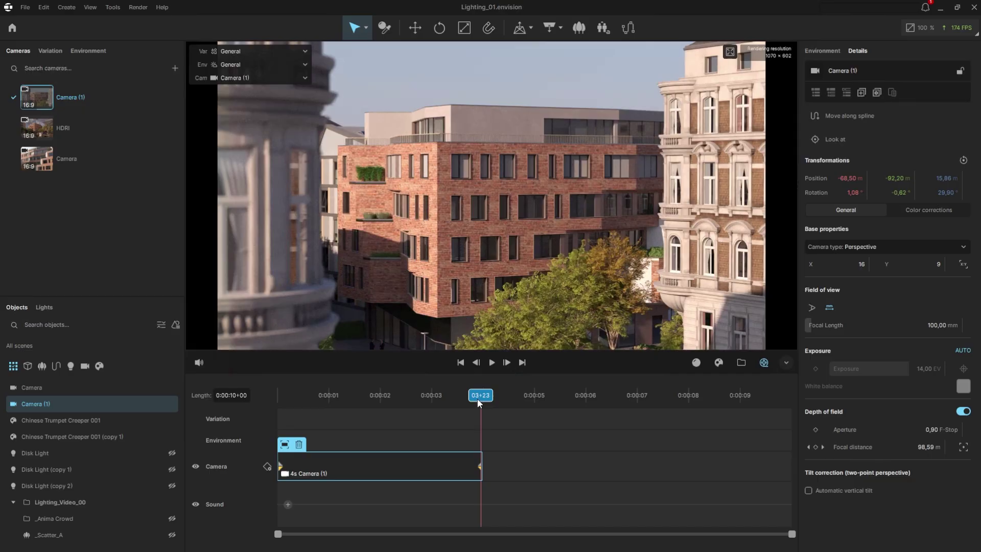
Add an environment variation named Clear_Sky and place it as a 4 s clip on the environment track
click(85, 51)
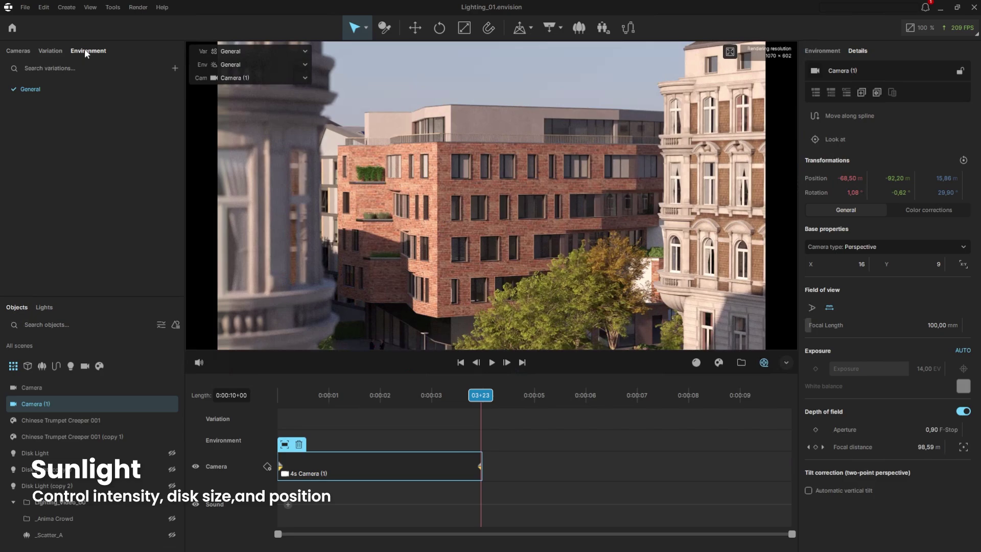
click(174, 68)
text(clear_Sky)
key(Return)
drag(39, 105, 322, 434)
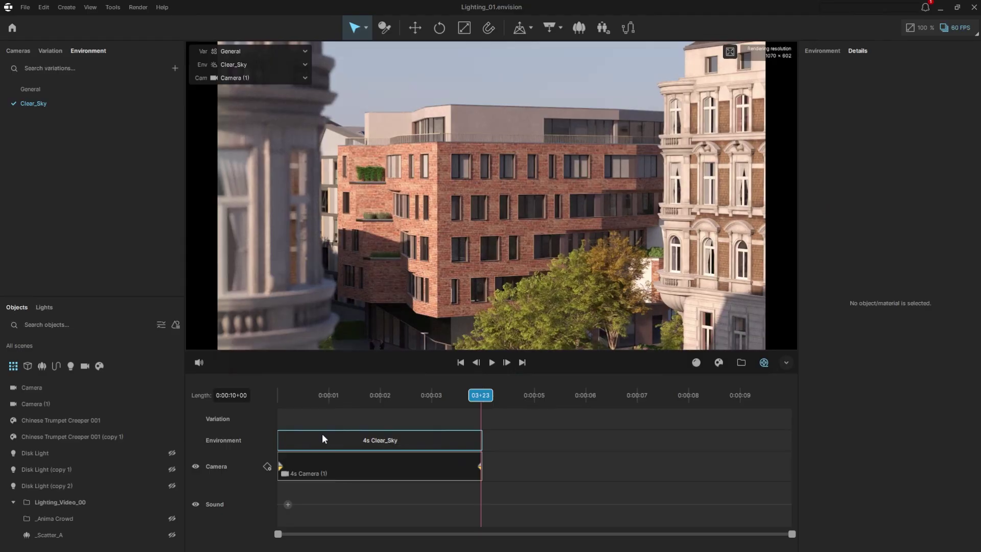
Lower Clear_Sky's sunlight intensity to 0,40
click(822, 51)
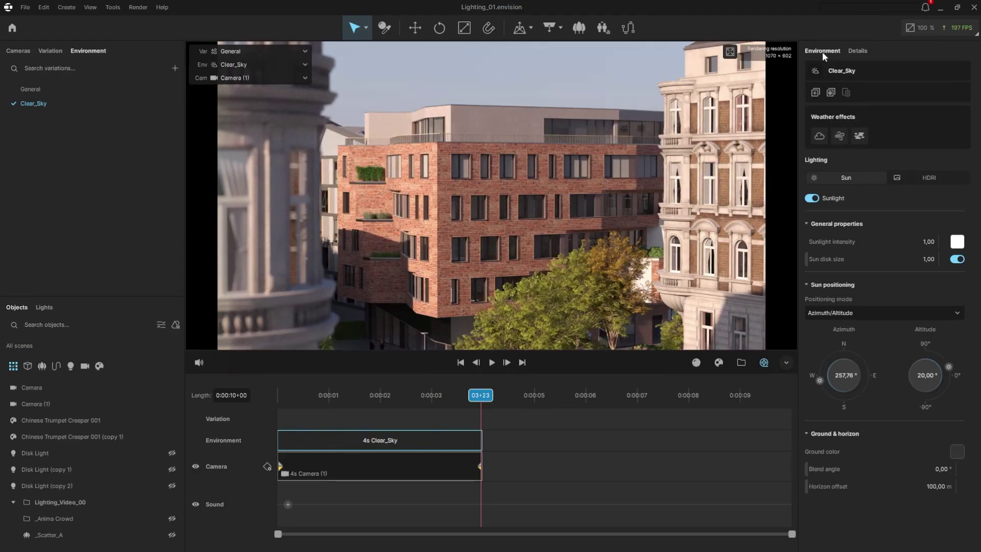
click(815, 197)
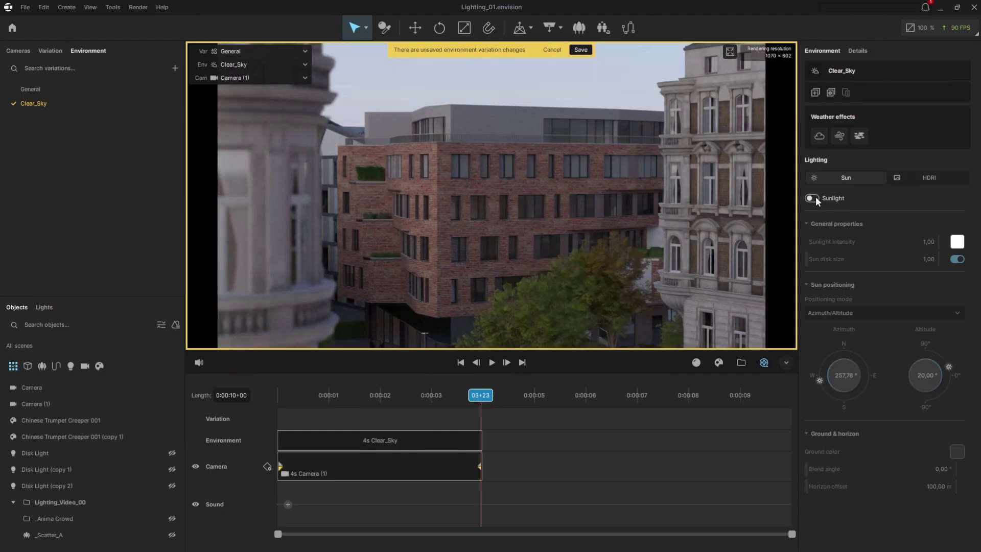
click(815, 197)
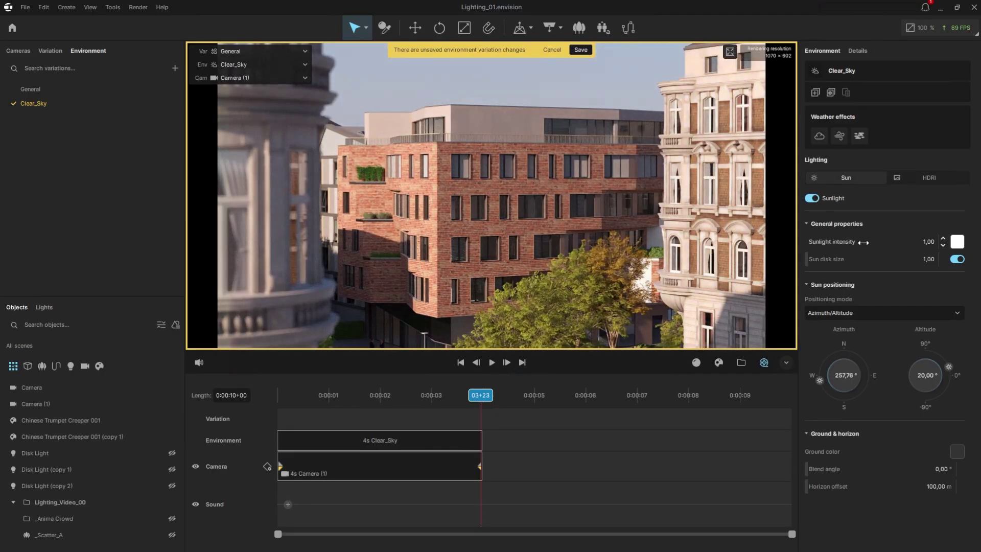
drag(864, 242, 898, 244)
Try red and orange sun tints, keep white, and enlarge the sun disk to 1,49
click(956, 242)
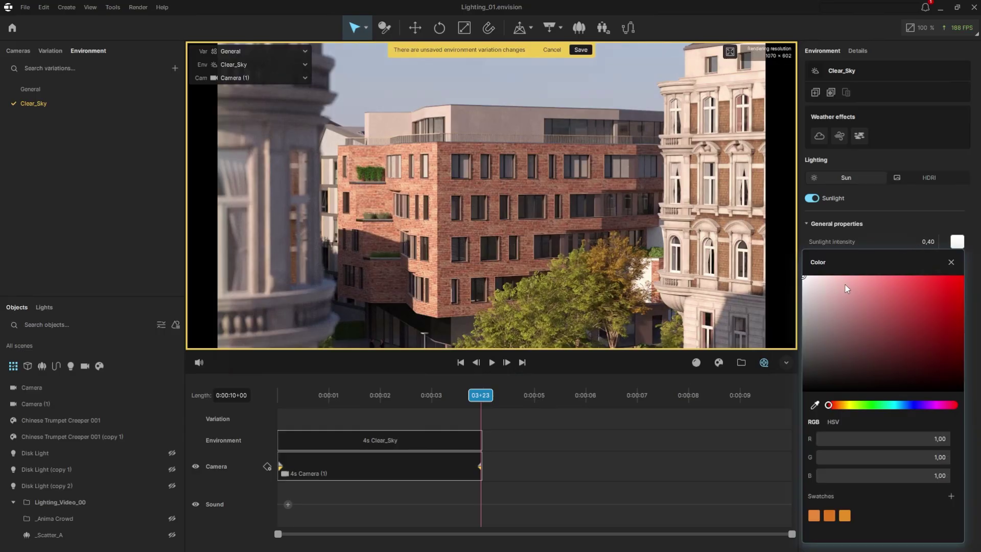
drag(845, 286, 946, 285)
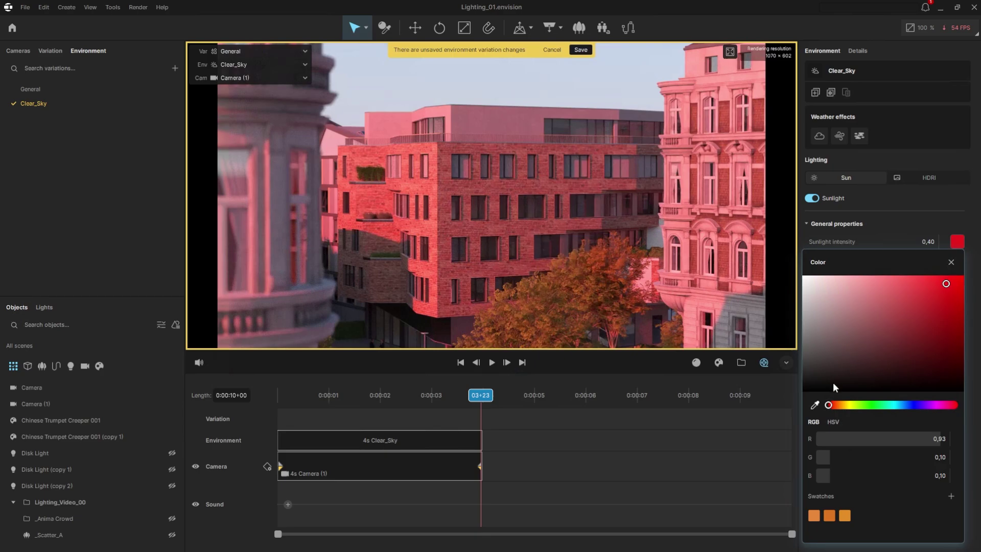
drag(829, 405, 837, 406)
drag(946, 283, 799, 281)
click(952, 262)
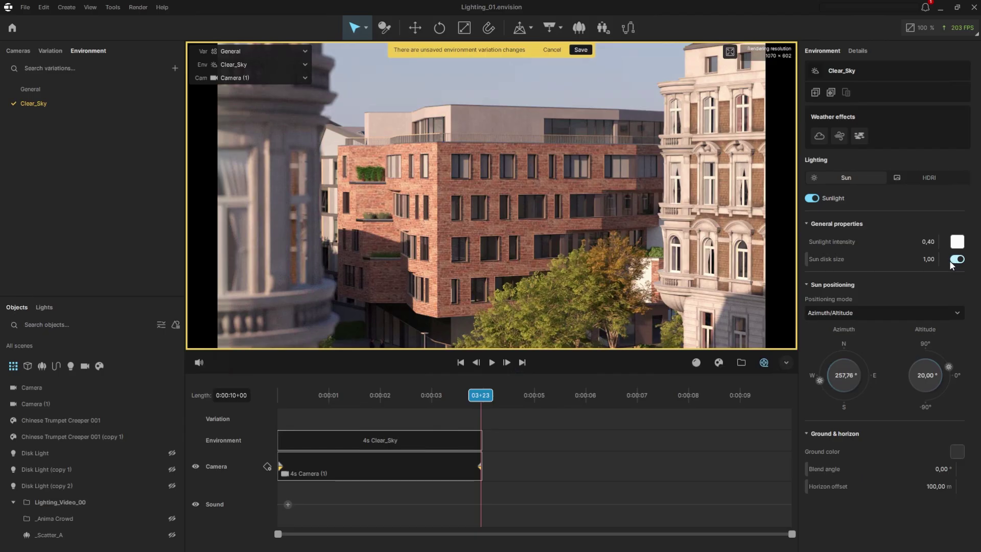
mouse_move(807, 259)
mouse_down()
mouse_move(939, 255)
mouse_move(808, 264)
mouse_up()
After trying geolocation, set the sun to azimuth 268,91° and altitude 20,36°, and save
click(856, 313)
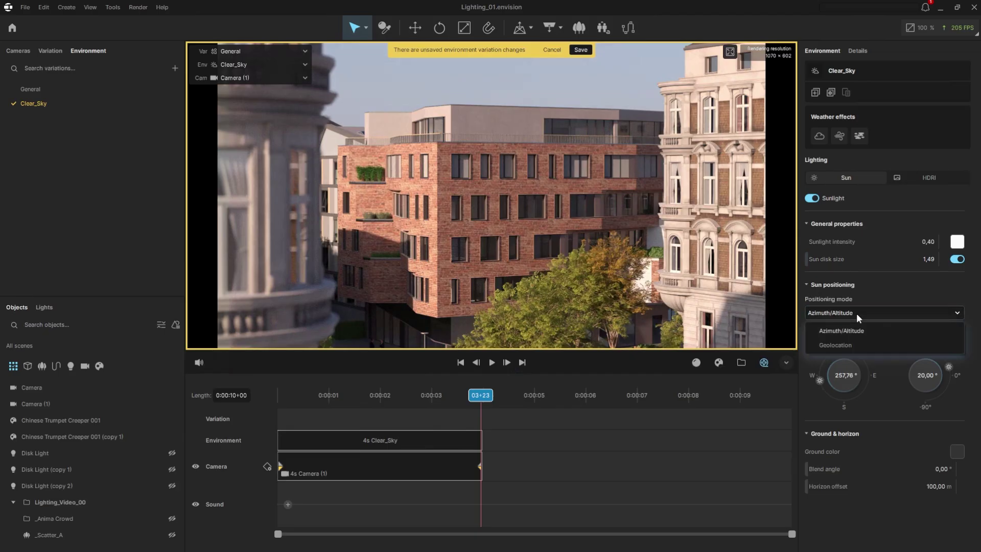
click(887, 343)
mouse_move(885, 399)
mouse_down()
mouse_move(921, 395)
mouse_move(876, 396)
mouse_up()
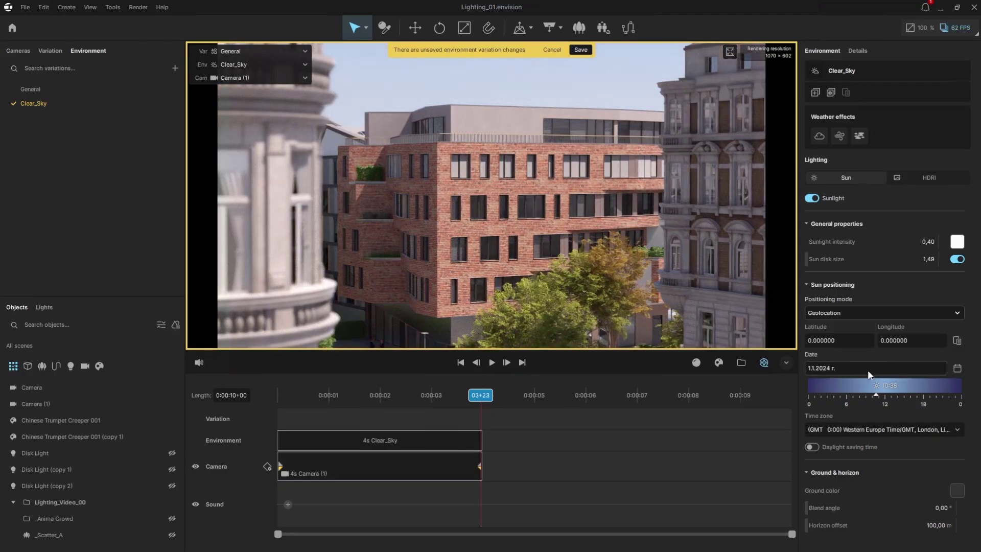
click(889, 313)
click(885, 327)
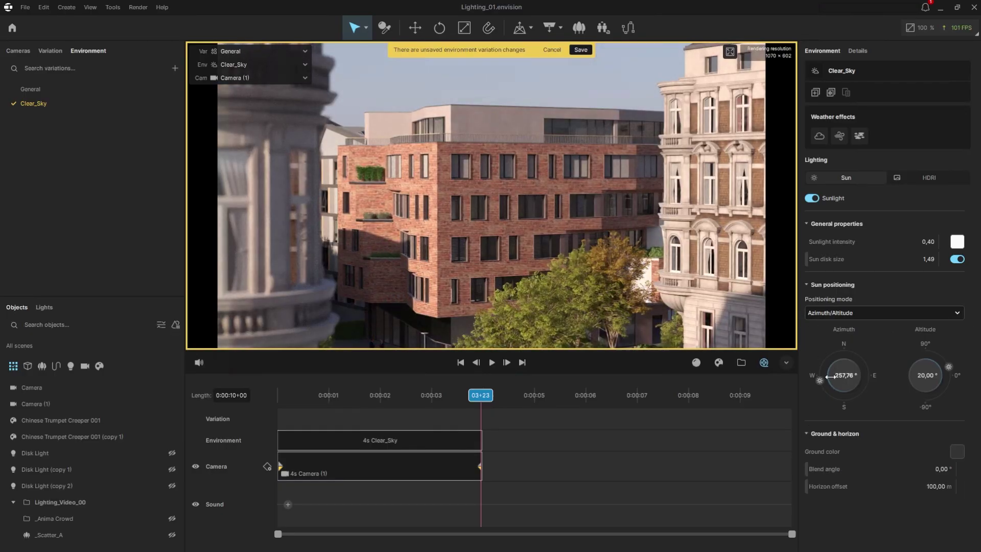
mouse_move(821, 380)
mouse_down()
mouse_move(865, 377)
mouse_move(842, 356)
mouse_move(816, 375)
mouse_up()
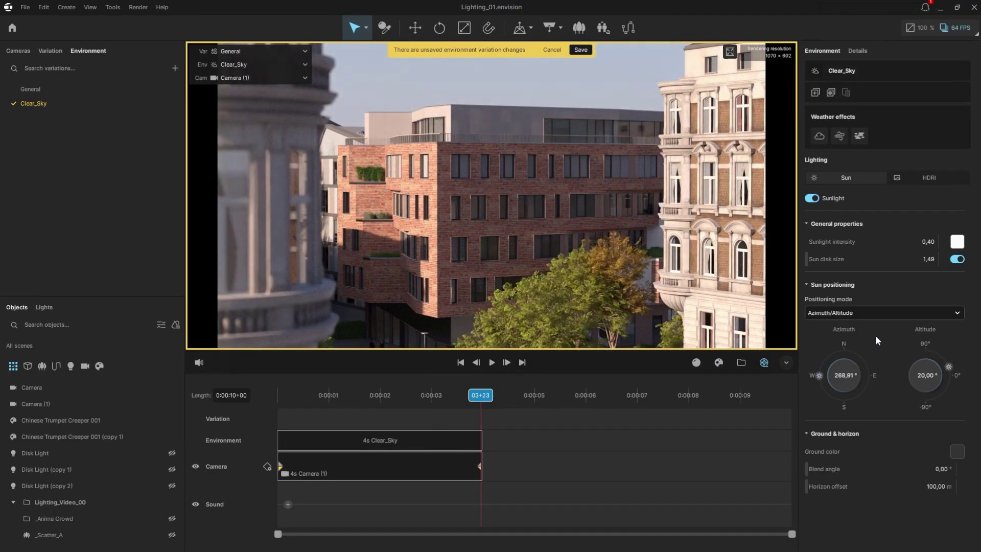
mouse_move(948, 365)
mouse_down()
mouse_move(931, 352)
mouse_move(949, 367)
mouse_up()
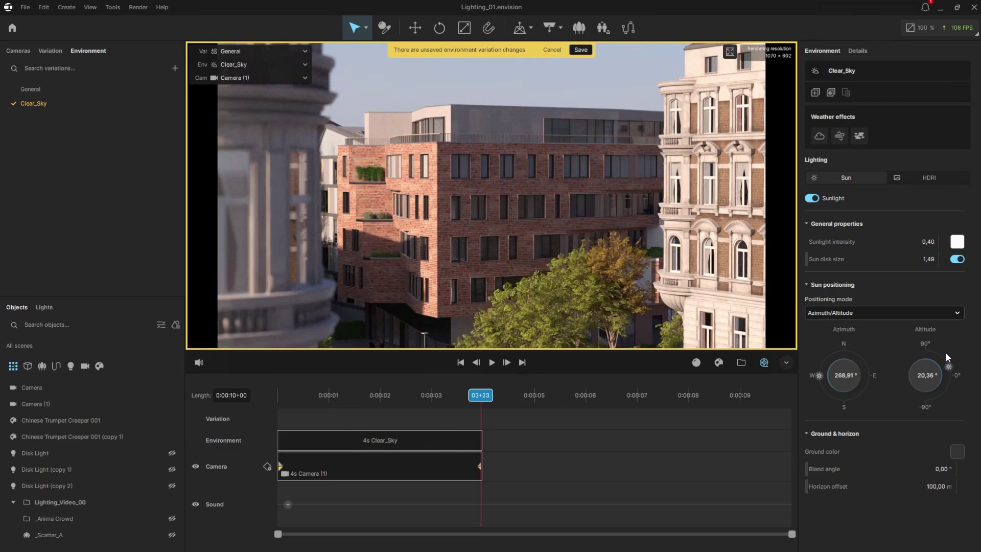
click(581, 50)
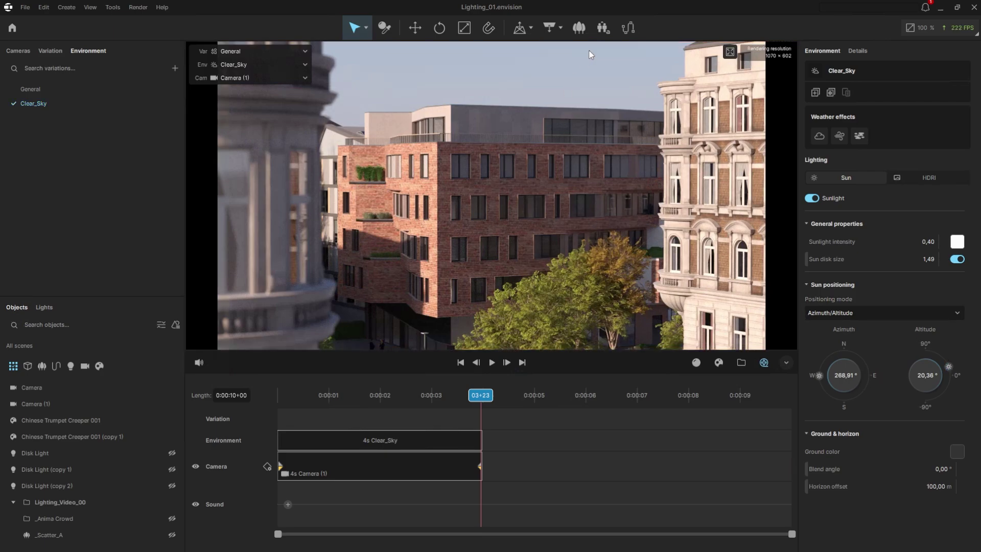
Add a 4 s Camera shot after Camera (1) and a Clouds_A environment after Clear_Sky with a shorter transition
click(18, 51)
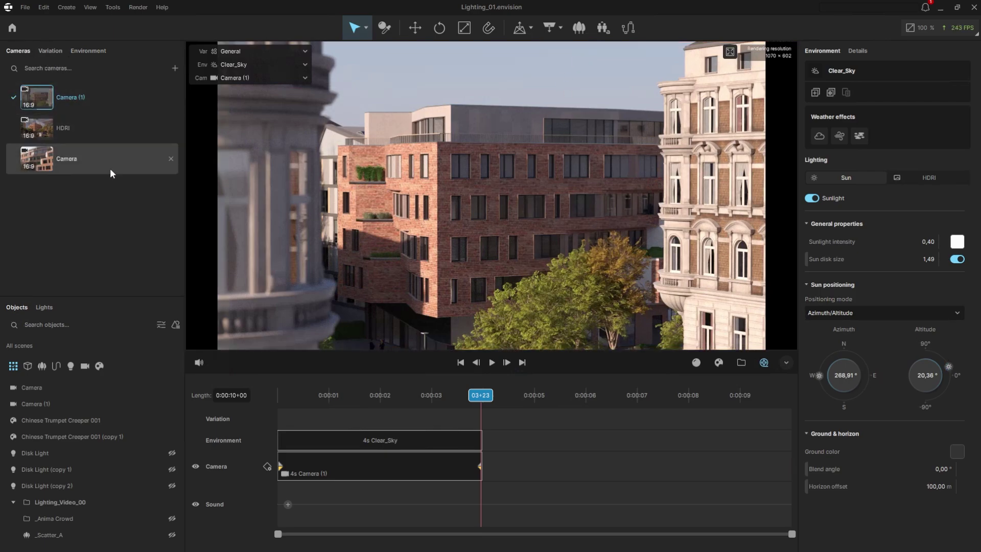
drag(108, 166, 505, 460)
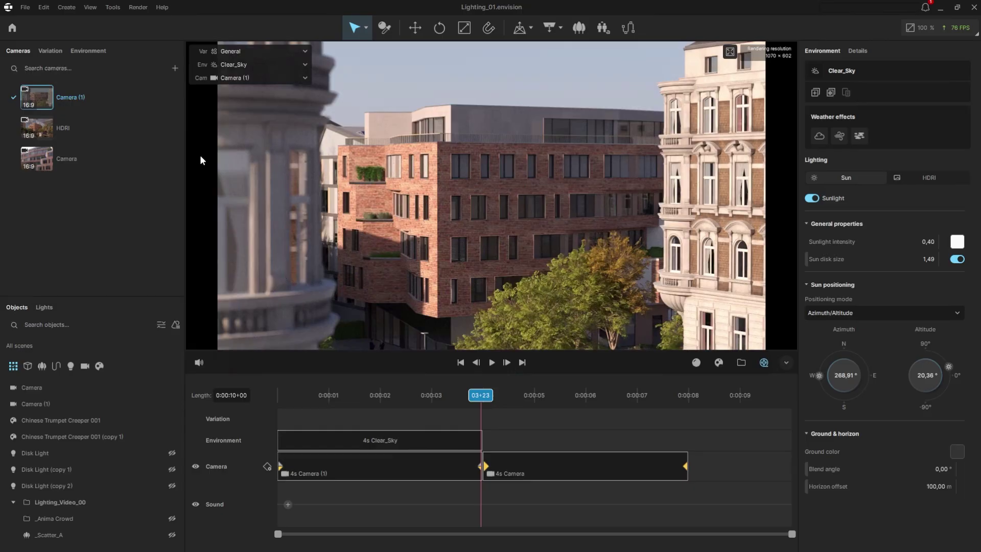
click(93, 52)
click(174, 68)
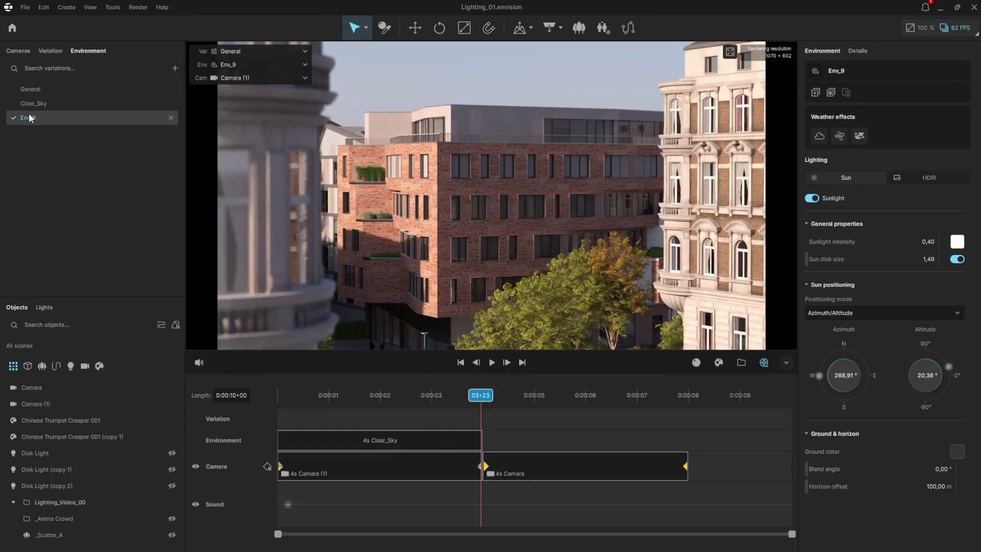
text(Clouds_A)
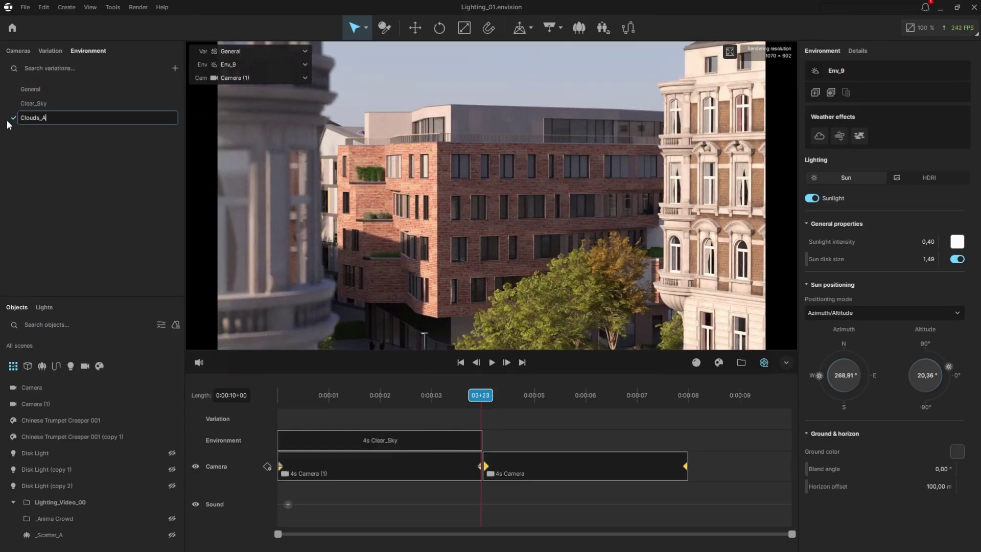
key(Return)
drag(66, 123, 499, 434)
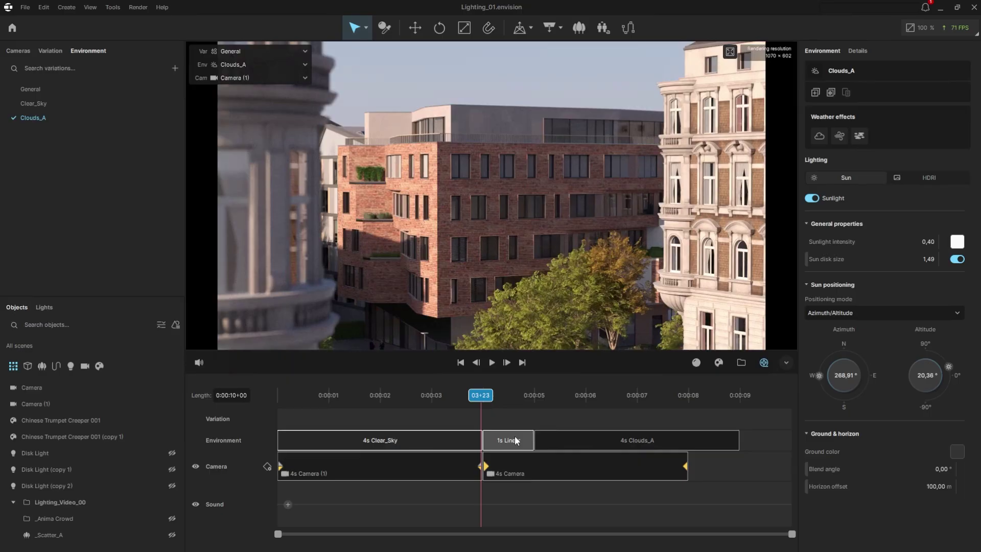
drag(513, 436, 484, 435)
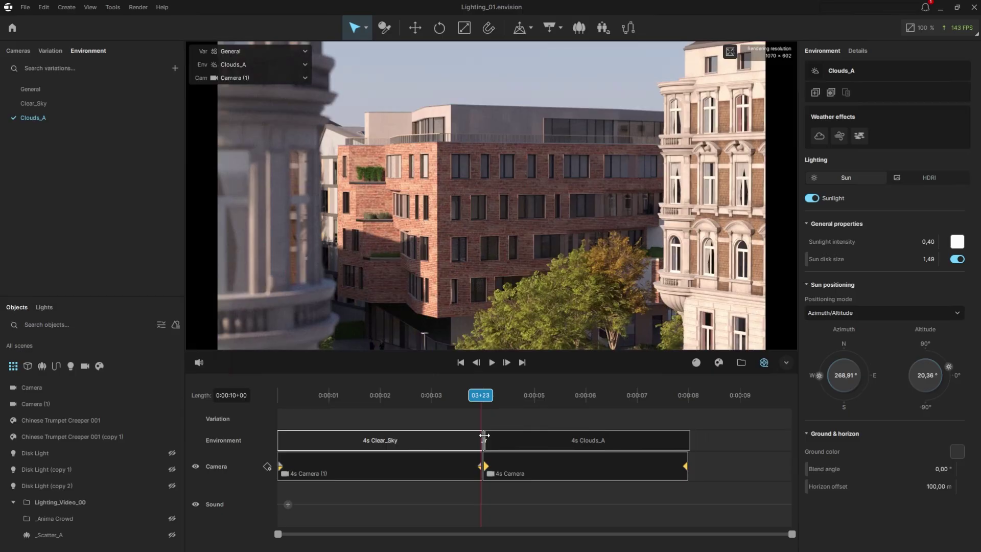
Turn the sun azimuth to 249,75° and enable Clouds_A's clouds with density 0,88 and variety 0,67
click(501, 398)
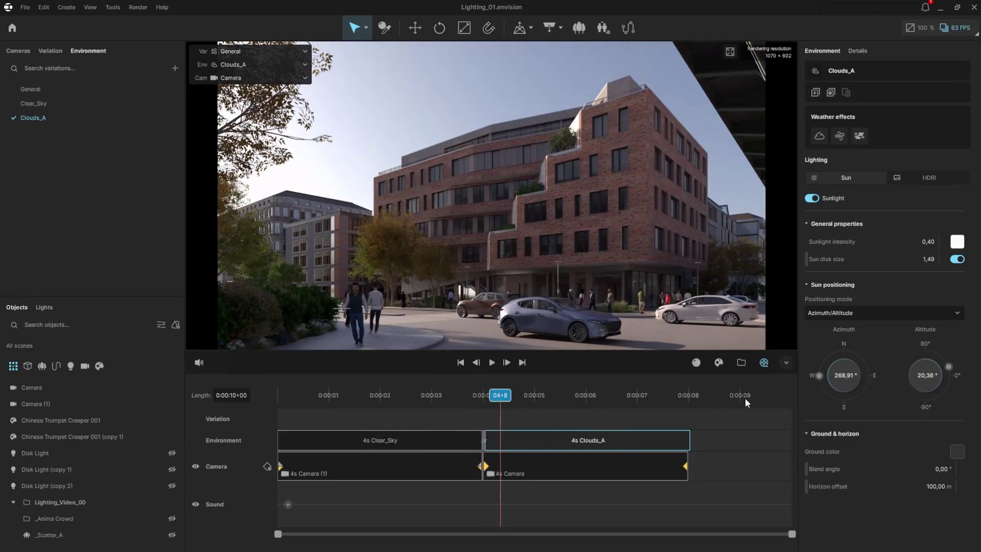
drag(818, 376, 818, 384)
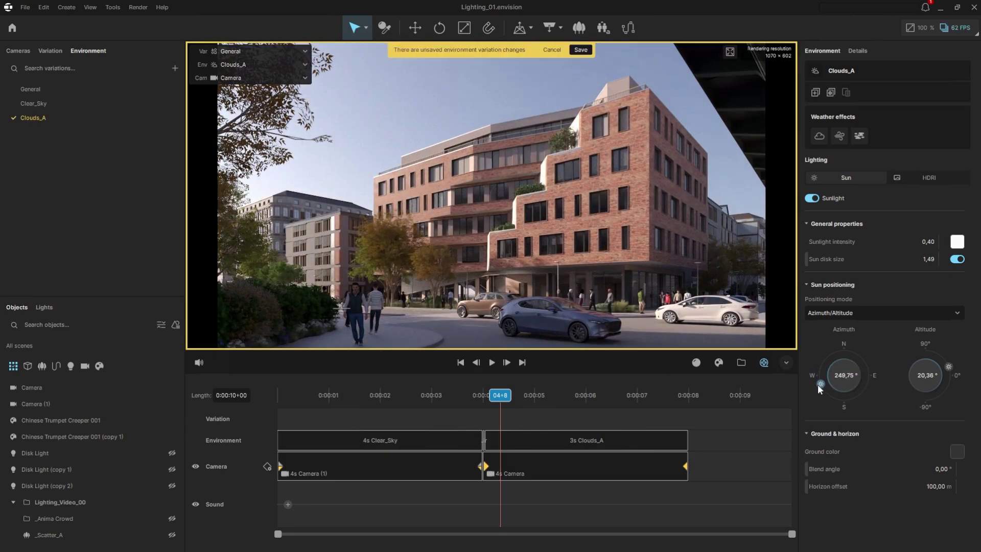
click(819, 136)
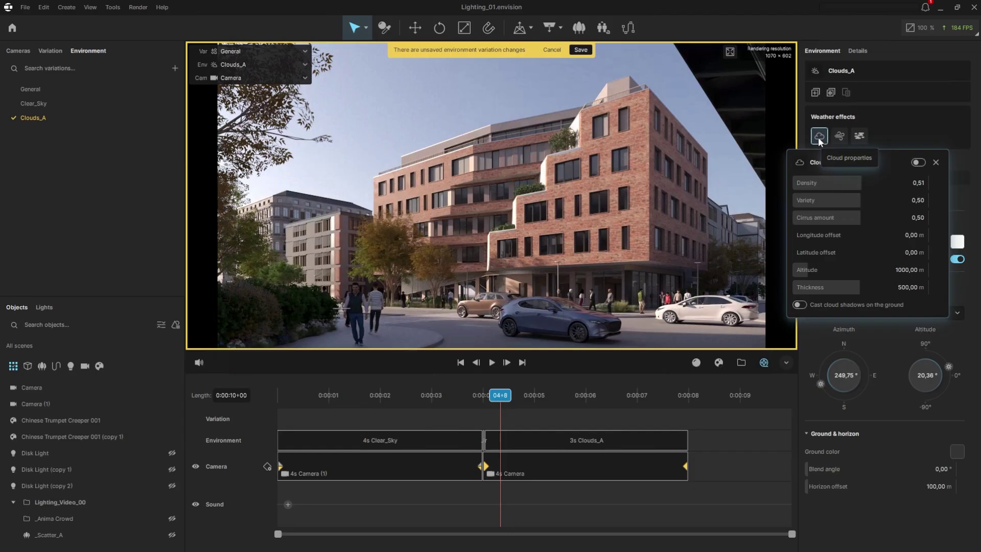
click(918, 162)
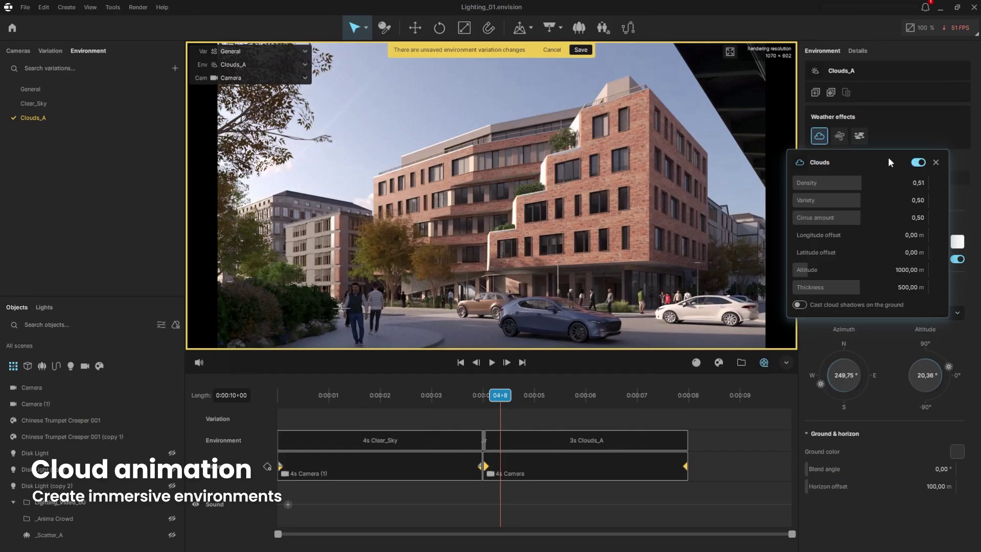
drag(861, 183, 853, 220)
drag(891, 182, 911, 182)
mouse_move(855, 200)
mouse_down()
mouse_move(885, 205)
mouse_move(868, 210)
mouse_up()
click(936, 162)
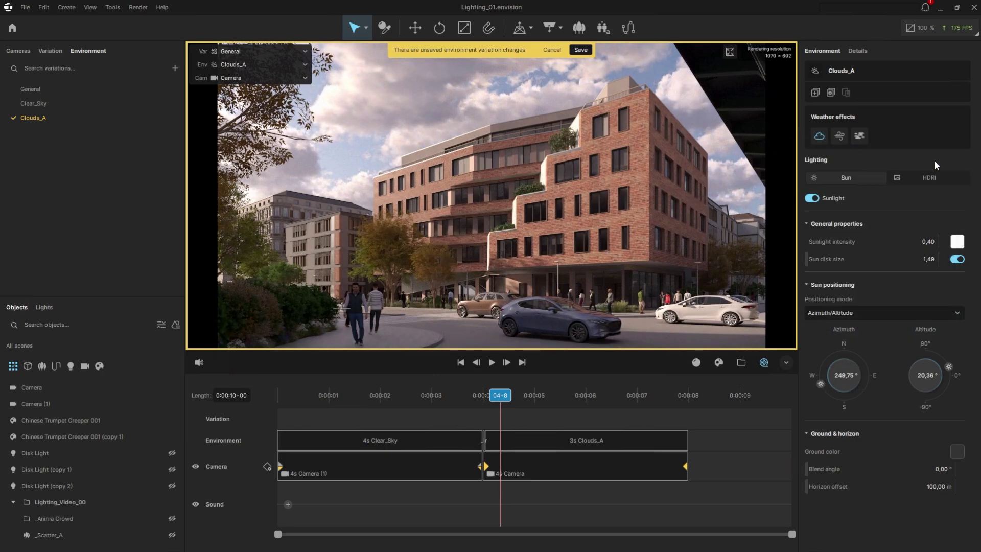
Save Clouds_A and add a new environment variation named Clouds_B
click(581, 50)
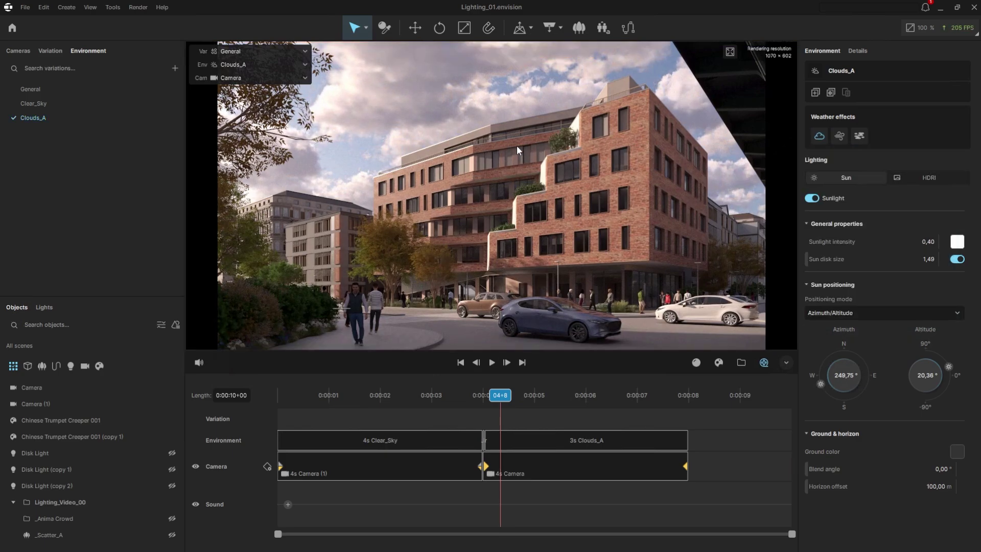
click(175, 68)
double_click(20, 132)
text(Clouds_B)
key(Return)
Lower Clouds_B's cloud density to 0,67, shift the longitude, and set the latitude offset to -60
click(819, 135)
drag(901, 183, 854, 204)
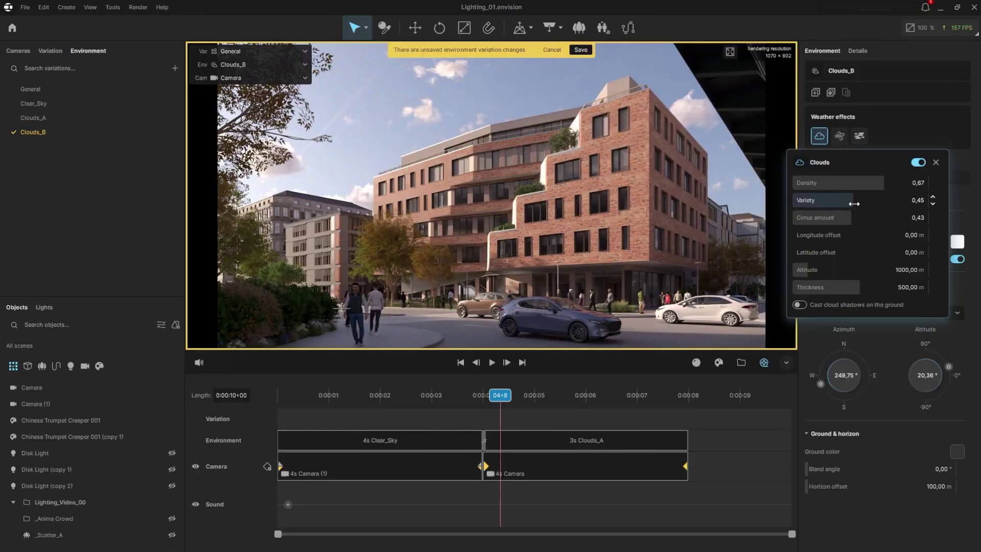
drag(918, 234, 869, 252)
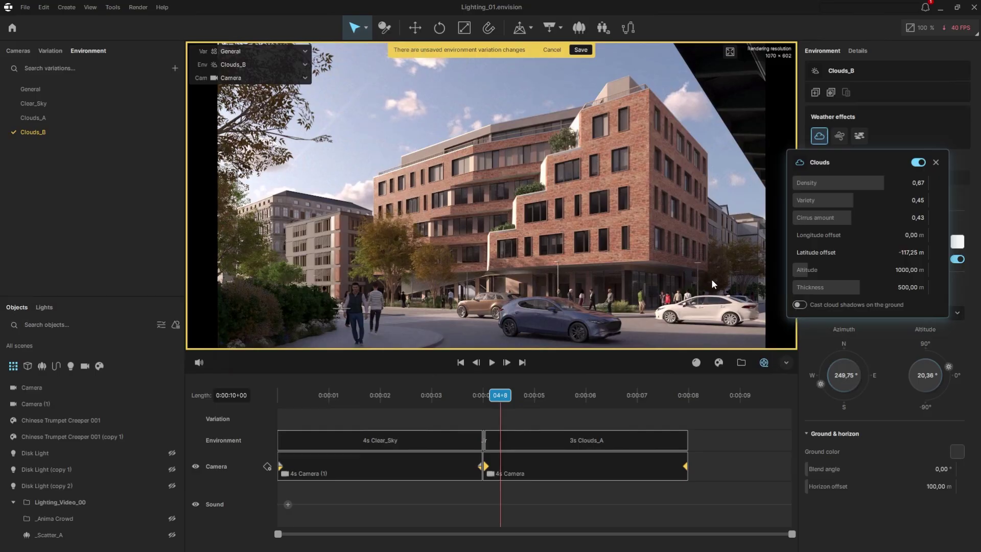
click(906, 252)
text(-60)
key(Return)
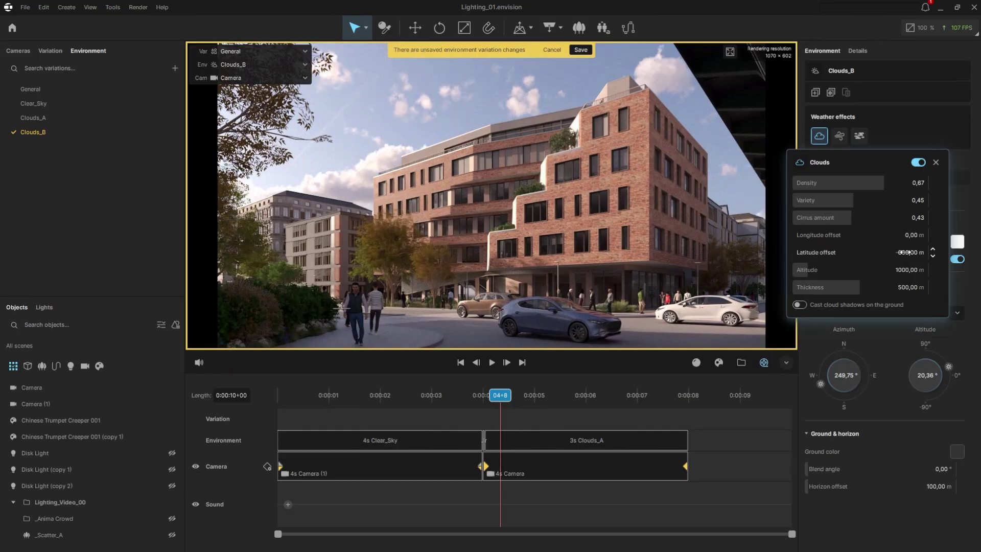
Lower Clouds_B's sun to 0,00° altitude for dusk, save, and set the camera exposure to manual
click(936, 162)
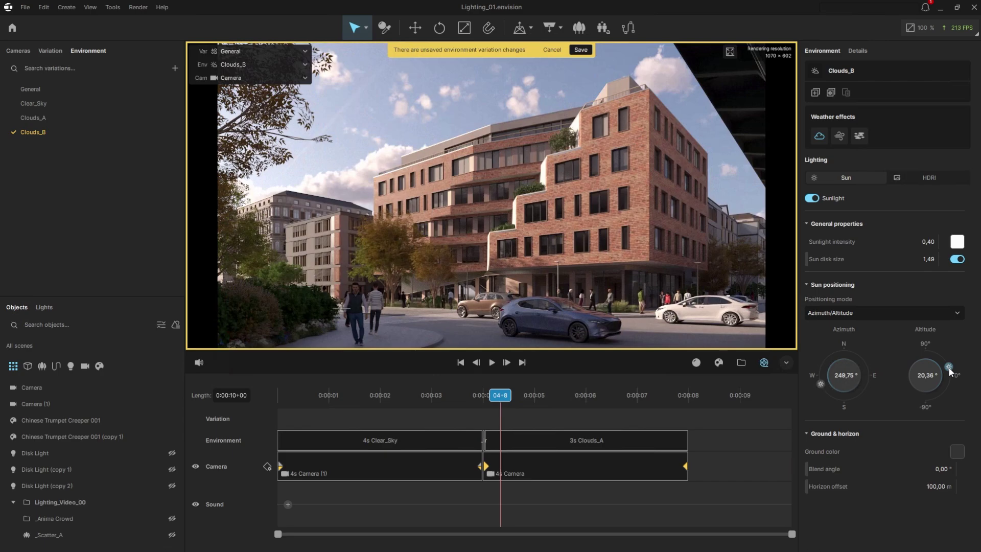
drag(948, 366, 952, 375)
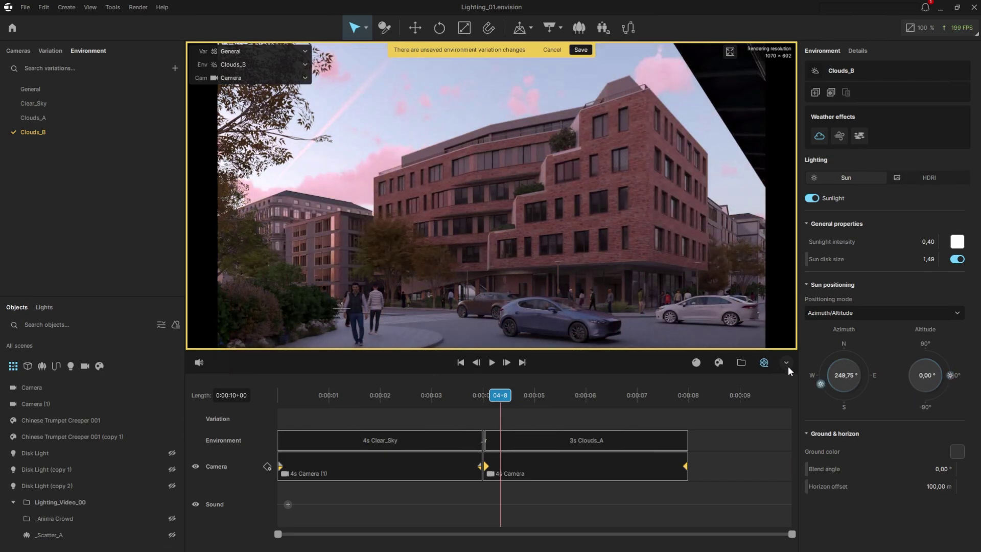
click(582, 50)
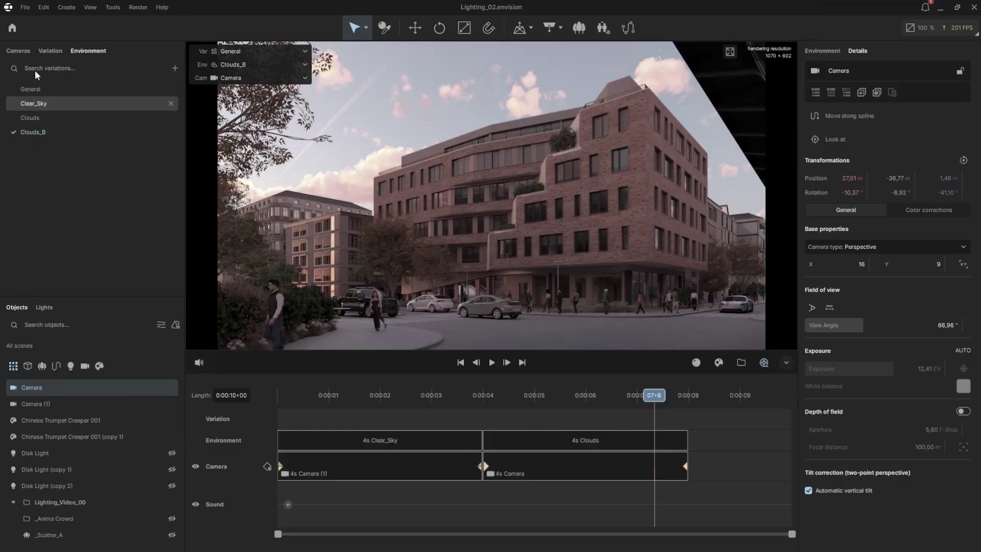
click(18, 50)
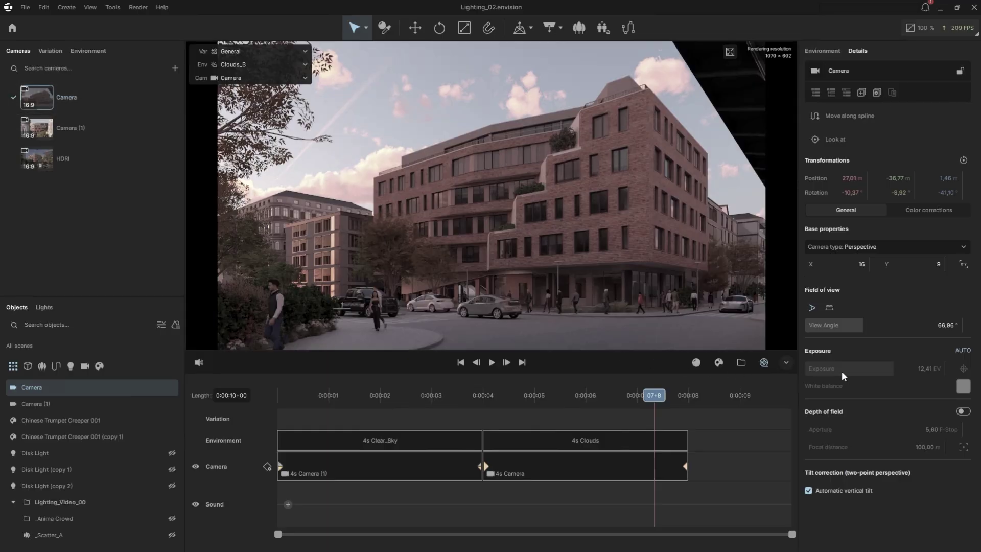
click(963, 351)
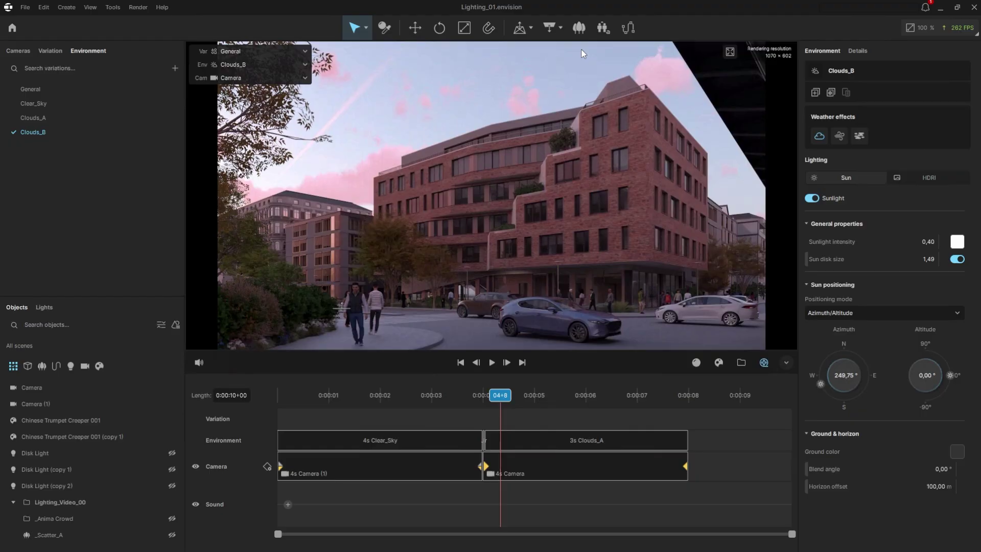
Place Clouds_B after Clear_Sky on the Environment track with a 3-second transition and preview playback
drag(65, 134, 696, 433)
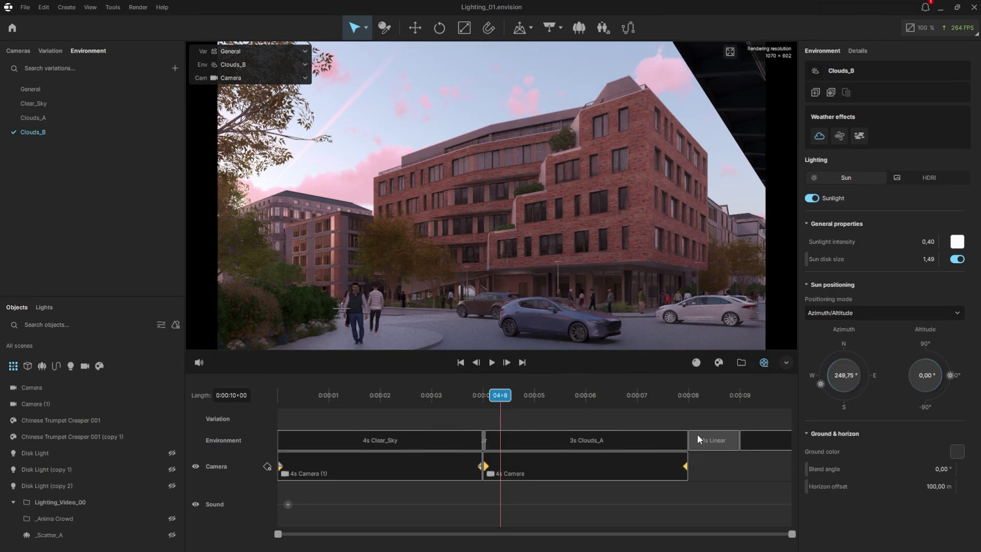
drag(697, 433, 486, 443)
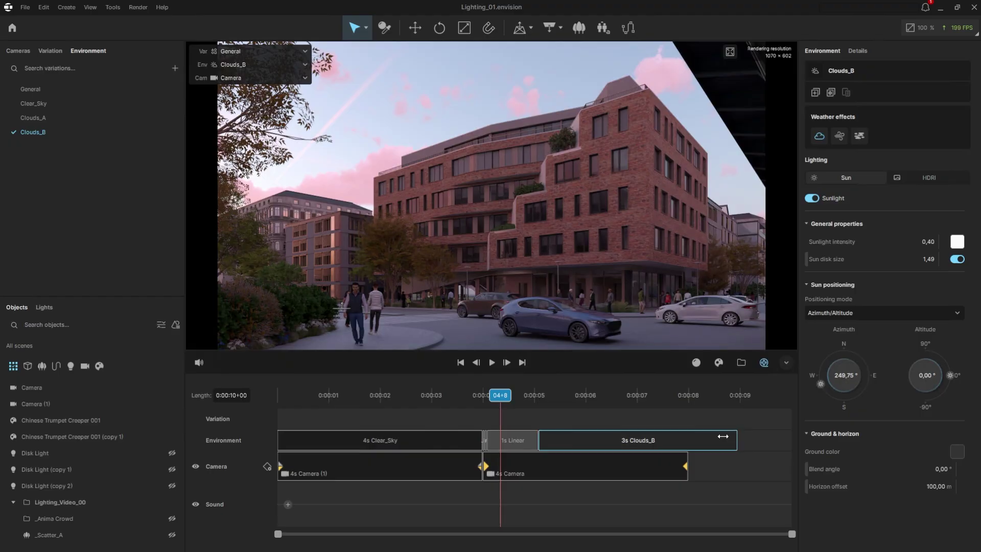
drag(539, 433, 688, 436)
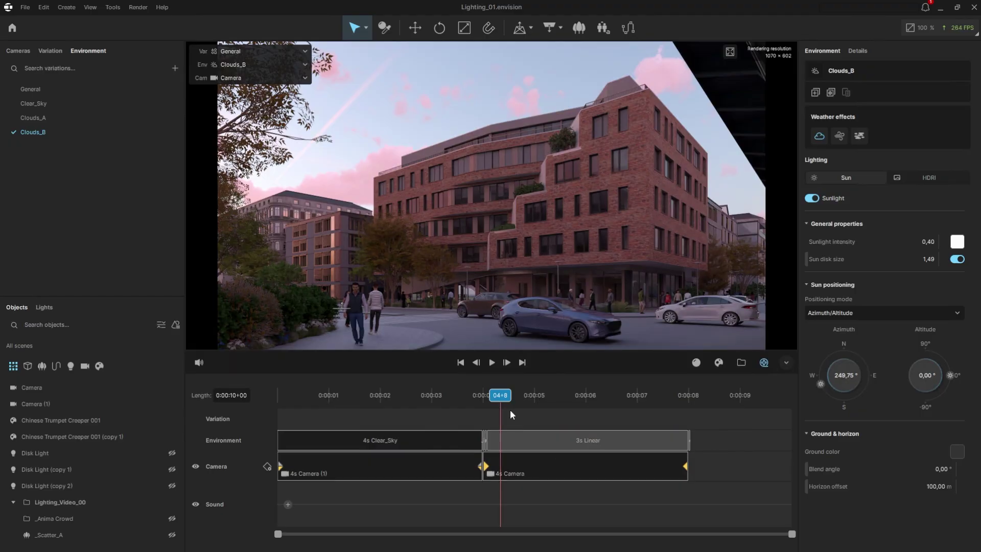
key(space)
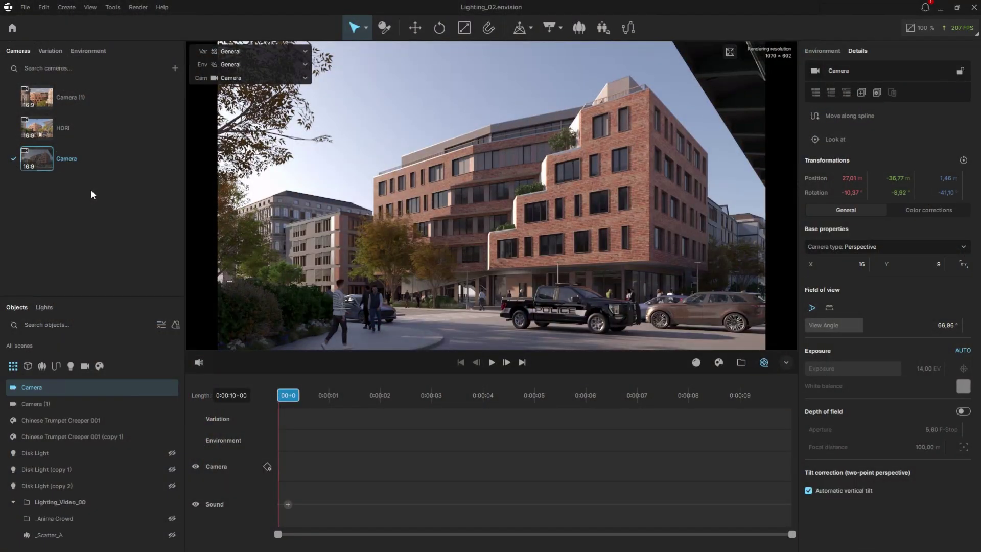
Add a 4s HDRI camera clip to the Camera track and turn off its AUTO exposure
click(85, 129)
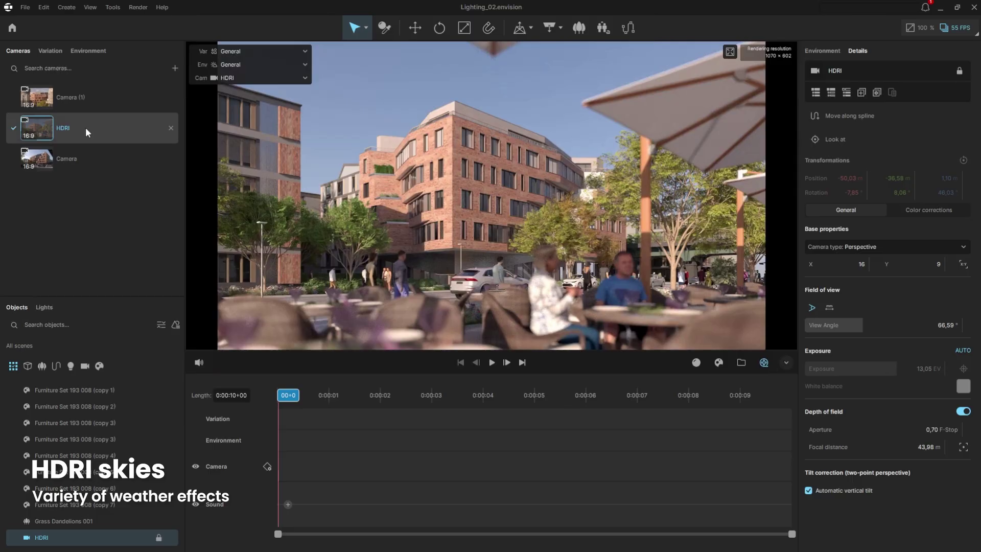
drag(85, 127, 338, 467)
click(338, 463)
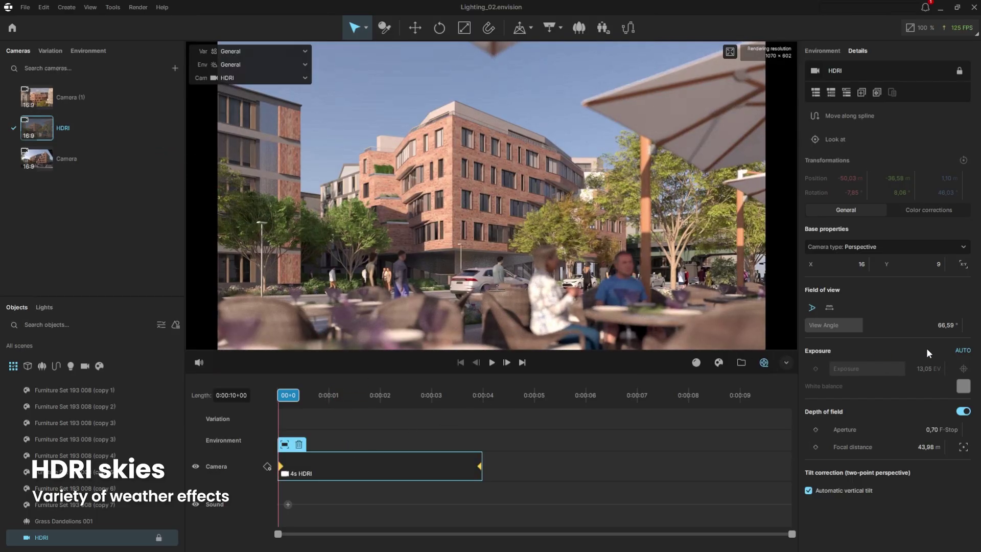
click(958, 349)
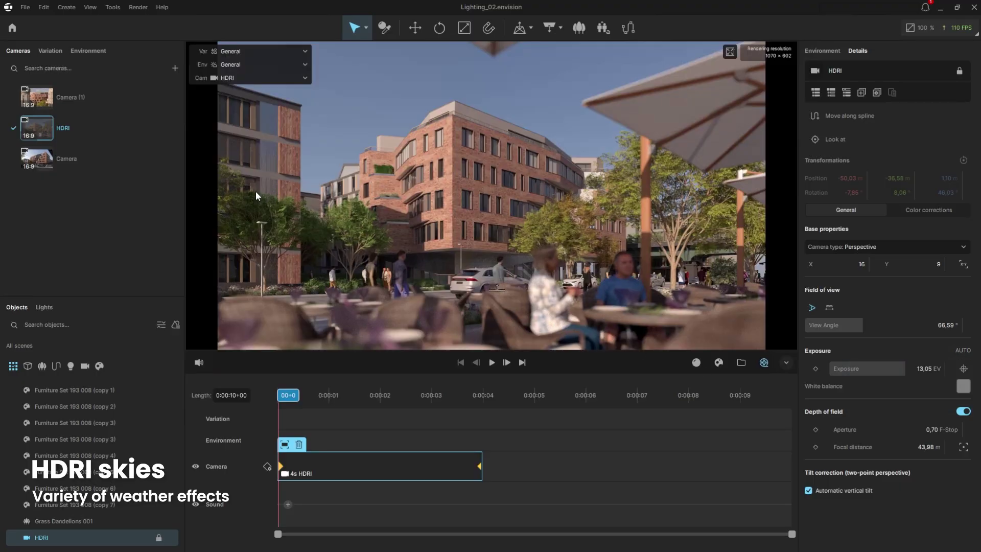
Create a new environment variation named HDRI_A and add it to the Environment track
click(78, 50)
click(173, 69)
double_click(53, 146)
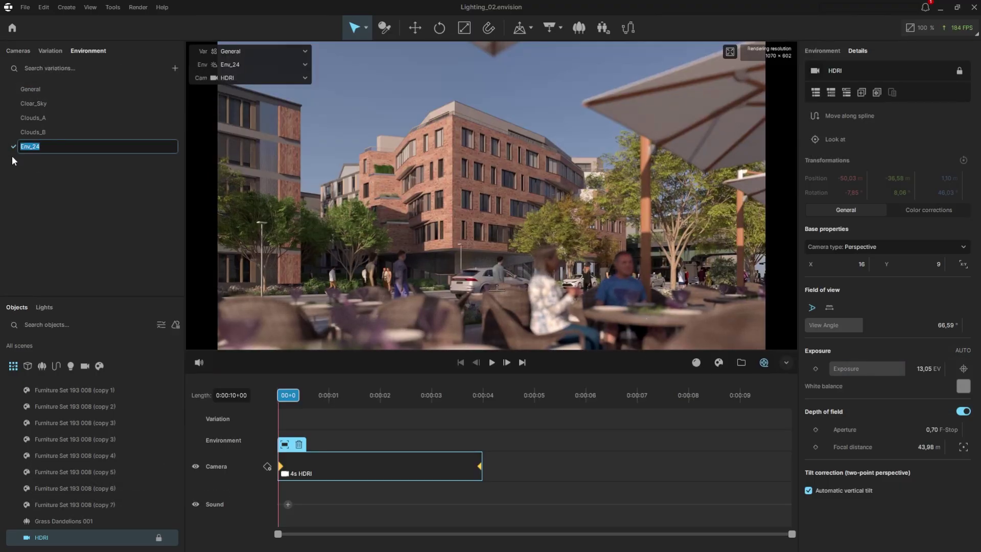
text(HDRI_A)
key(Return)
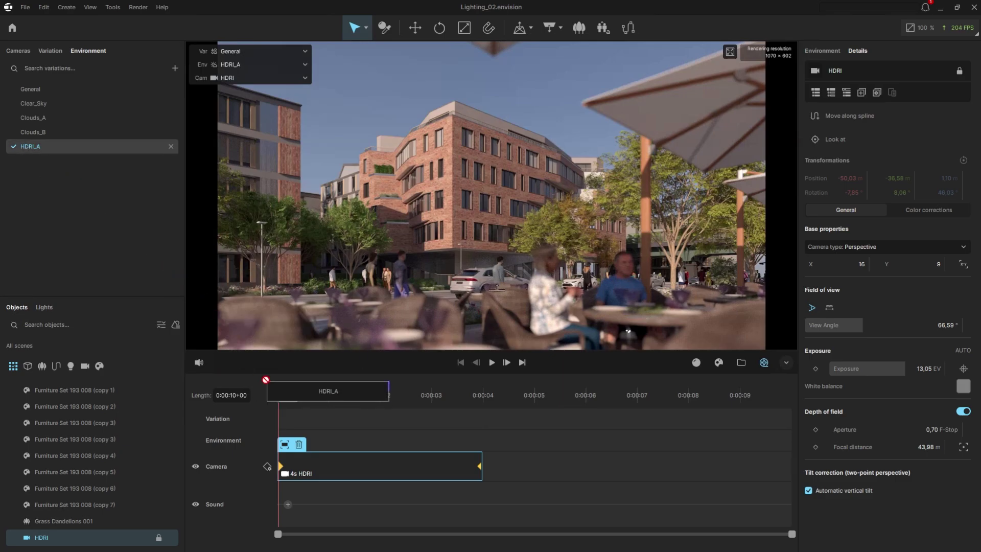
drag(266, 380, 324, 435)
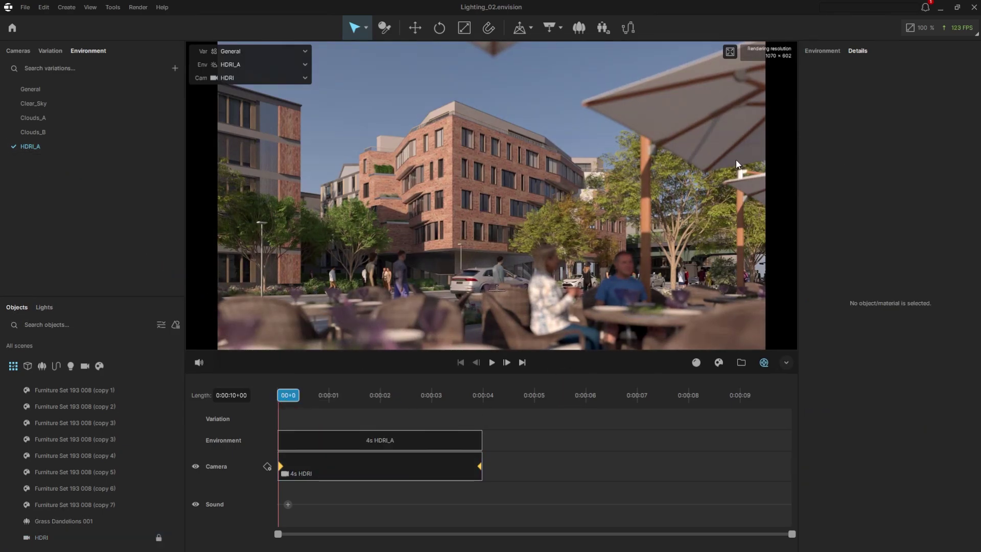
Turn off sunlight for HDRI_A and save the variation
click(819, 52)
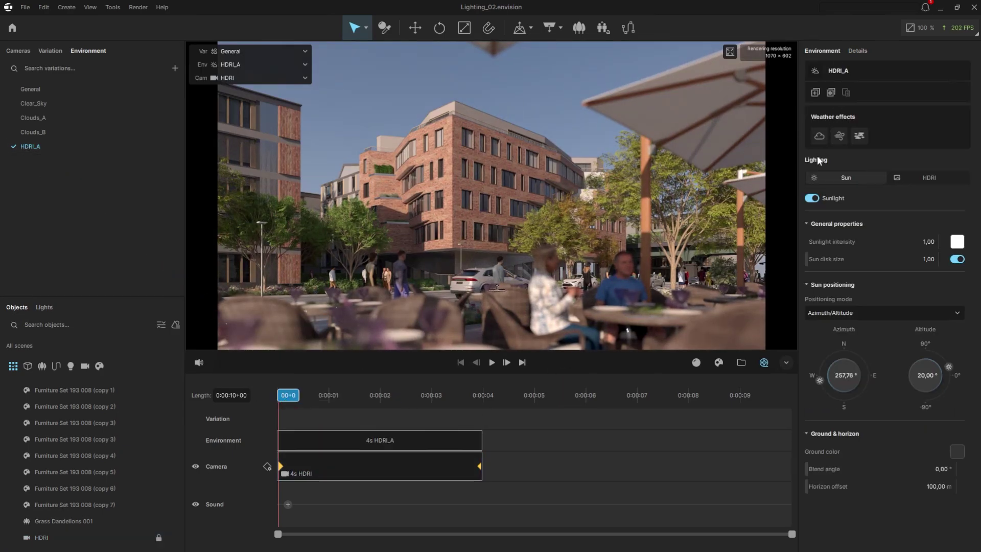
click(812, 198)
click(581, 51)
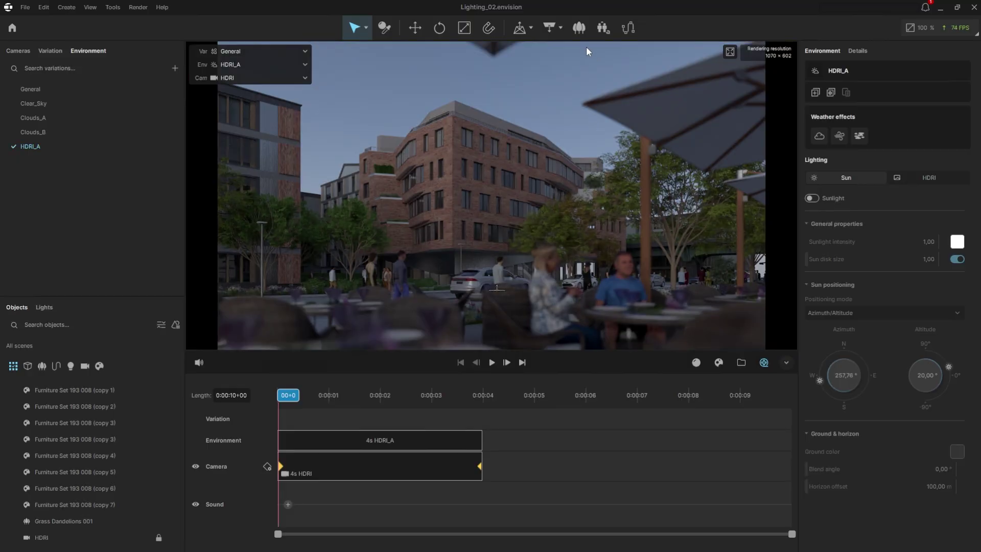
Apply the Day 035 HDRI, light the scene with it, and rotate it to -12,58°
click(718, 362)
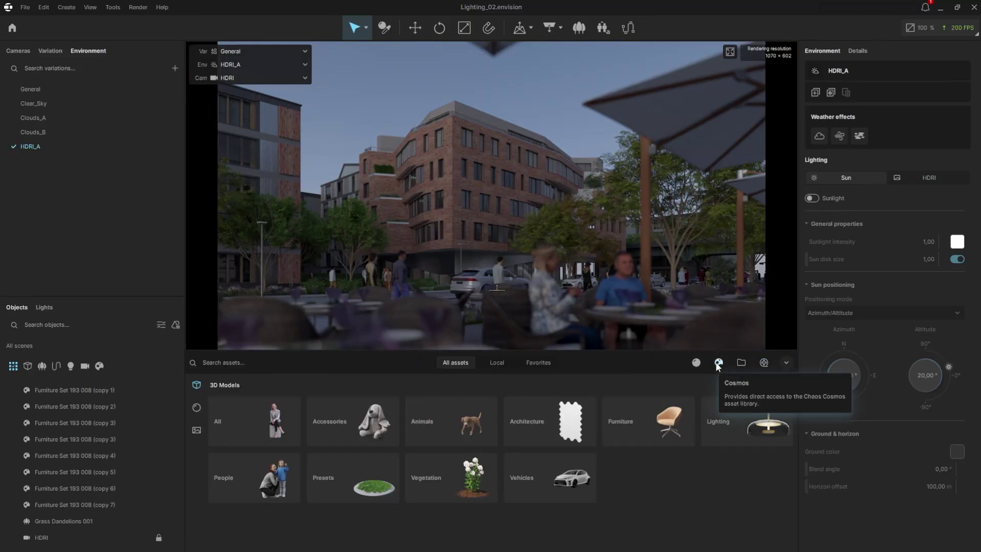
click(196, 431)
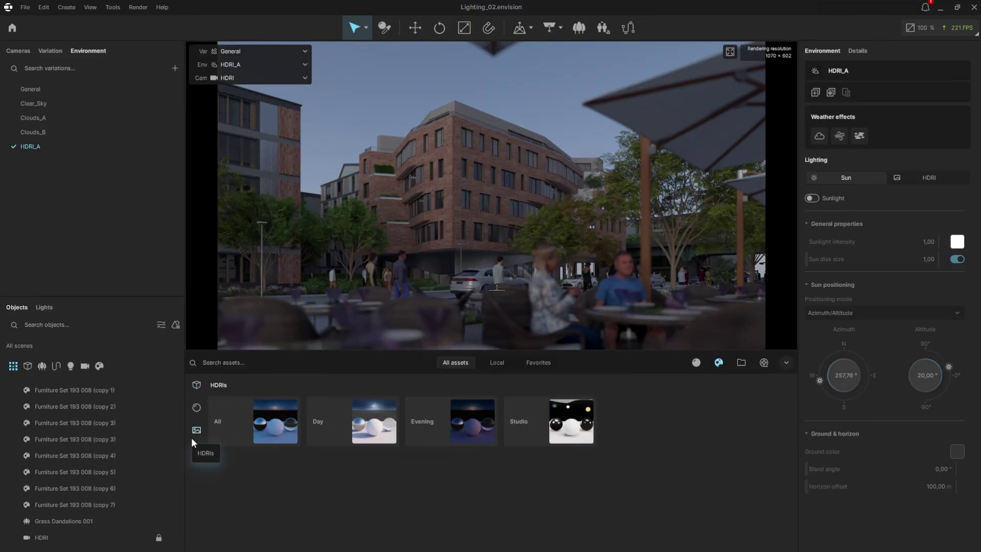
click(329, 441)
mouse_move(343, 433)
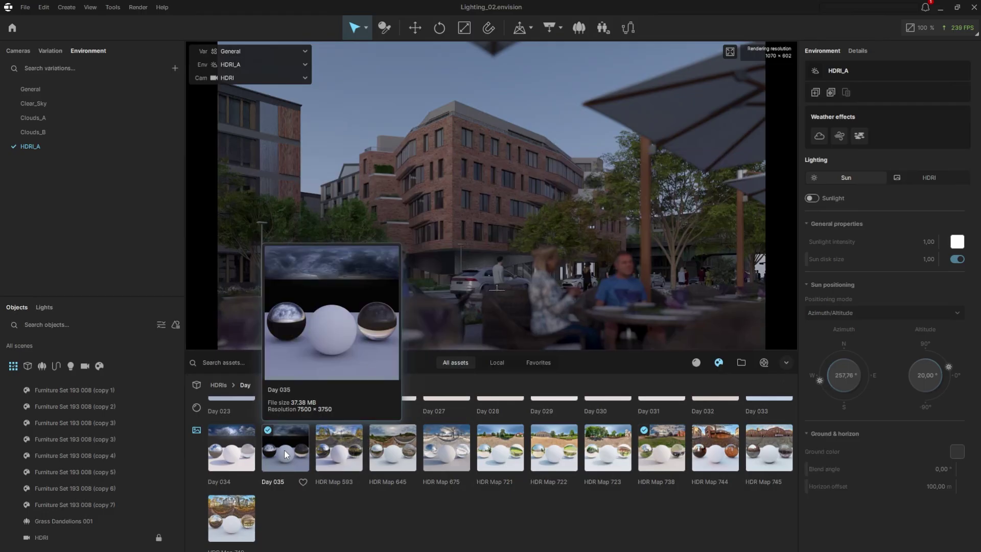
drag(284, 449, 339, 105)
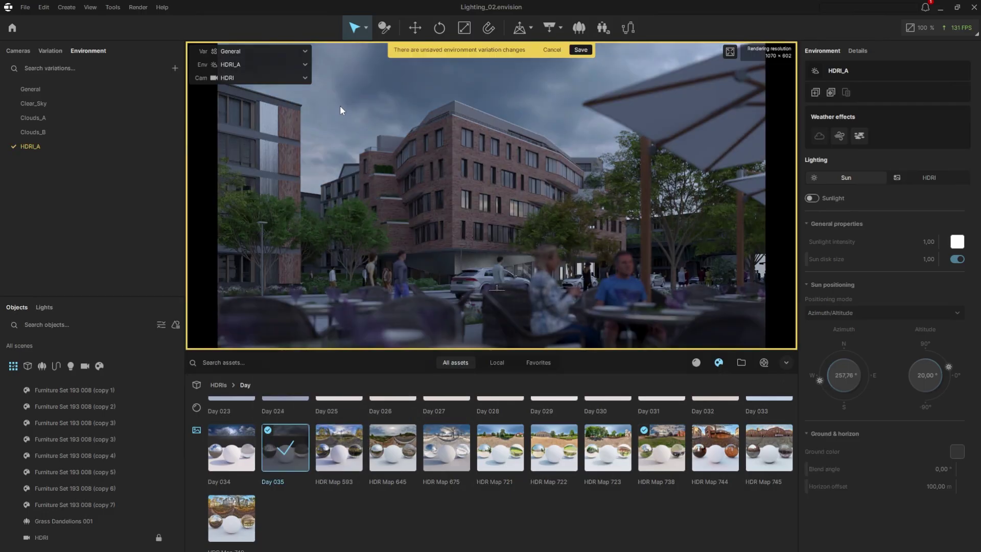
click(917, 182)
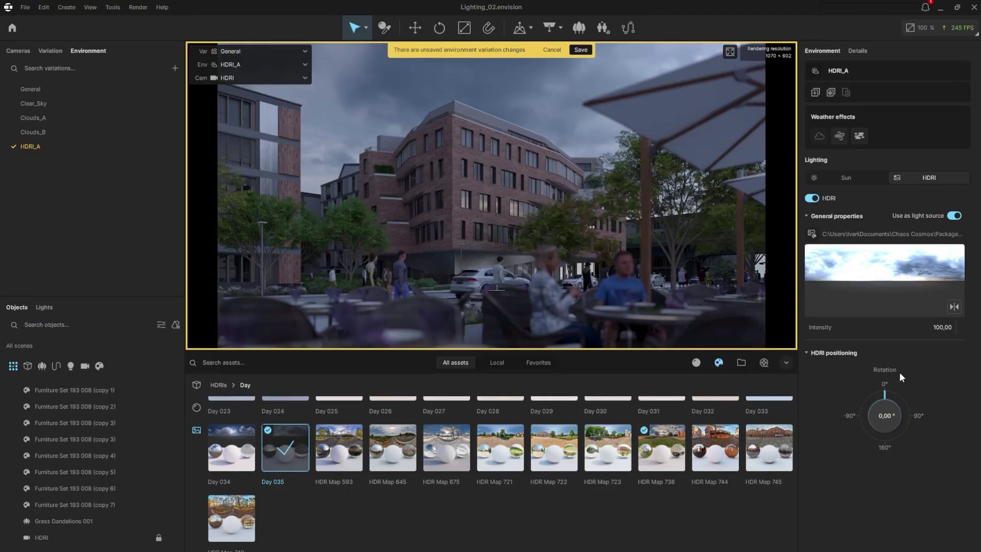
drag(884, 394, 872, 357)
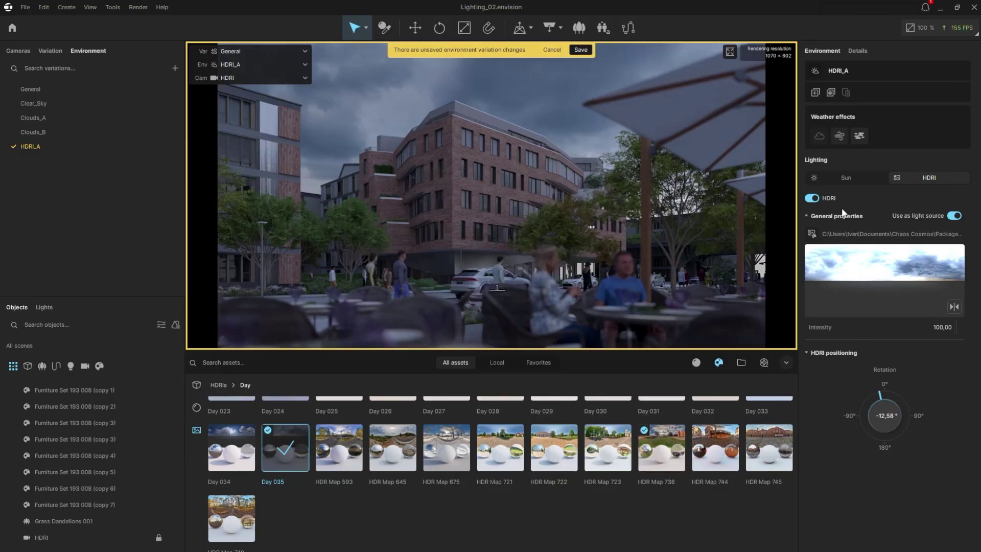
Try haze with 2 then 20 km visibility and lower opacity, then turn haze off
click(859, 136)
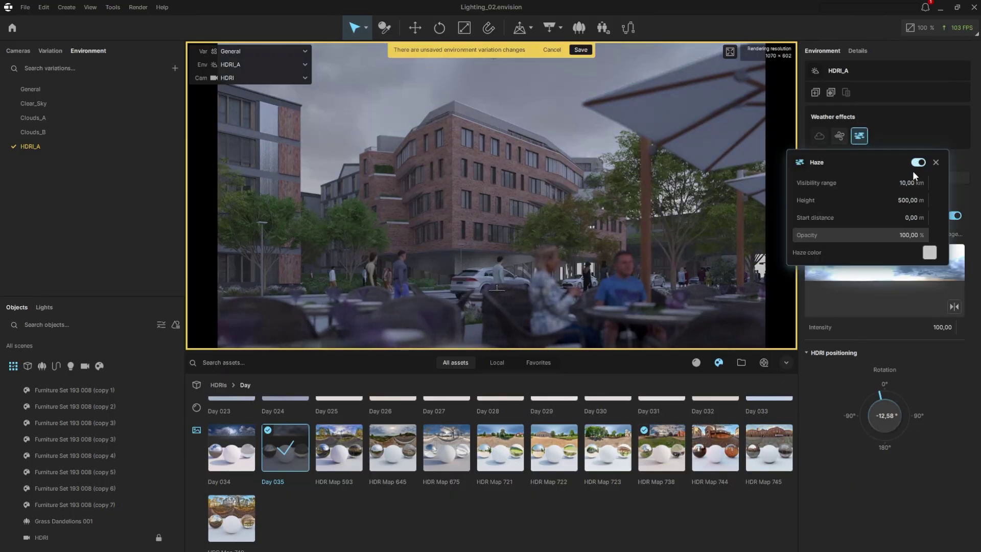
double_click(908, 181)
text(2)
key(Return)
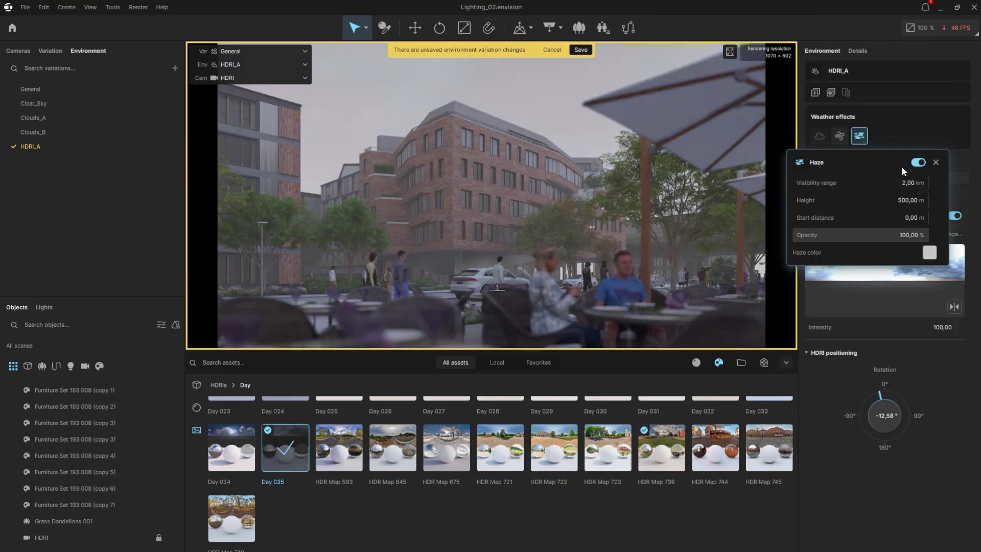
double_click(911, 182)
text(20)
key(Return)
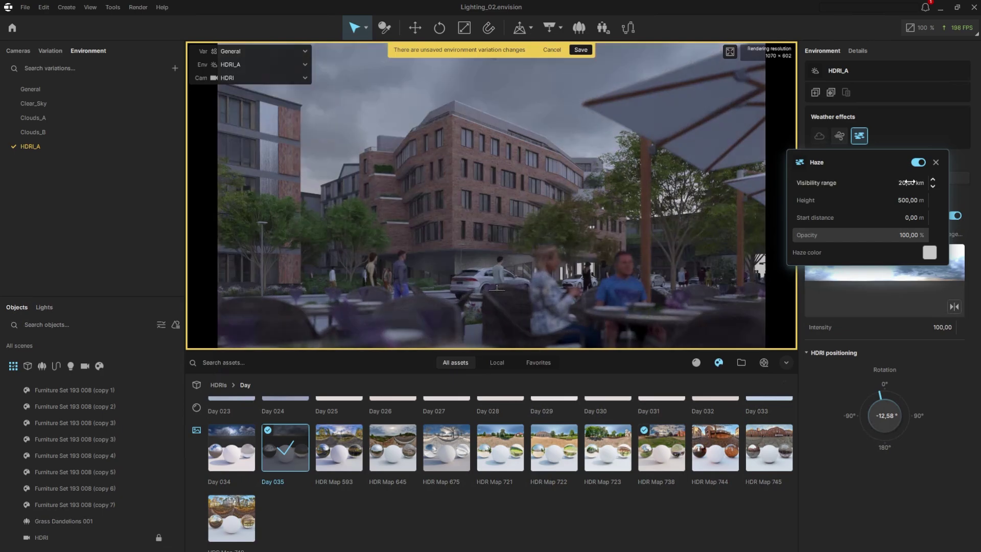
mouse_move(912, 235)
mouse_down()
mouse_move(792, 239)
mouse_move(924, 236)
mouse_up()
click(919, 161)
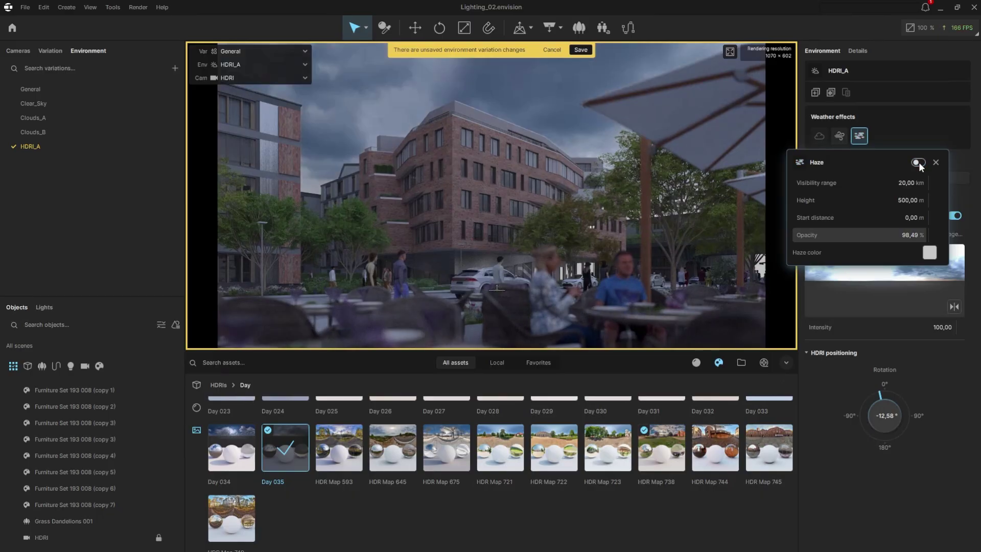
click(934, 160)
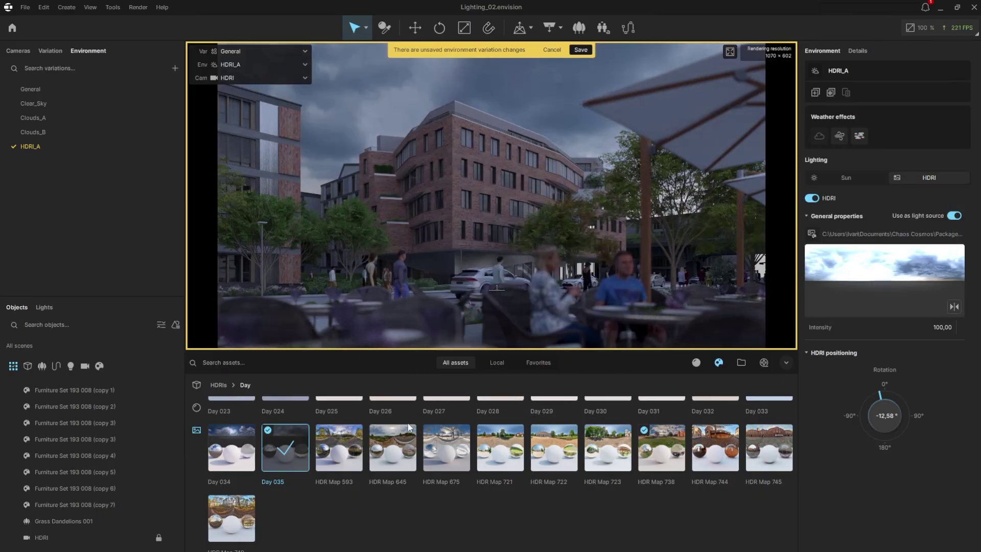
Switch HDRI_A to the Sun 038 evening HDRI rotated to 81,05° and save
click(192, 429)
click(428, 425)
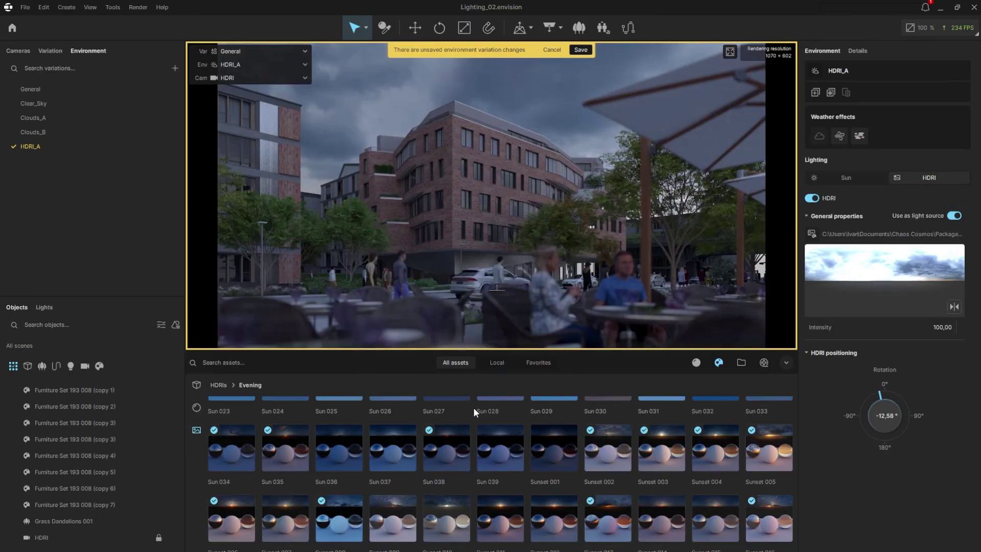
click(449, 455)
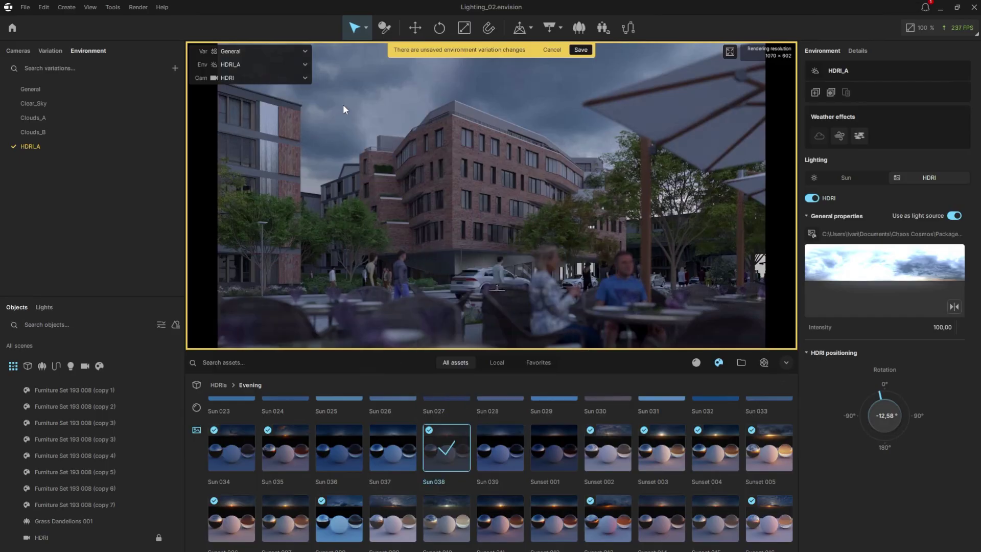
drag(883, 391, 969, 404)
click(585, 50)
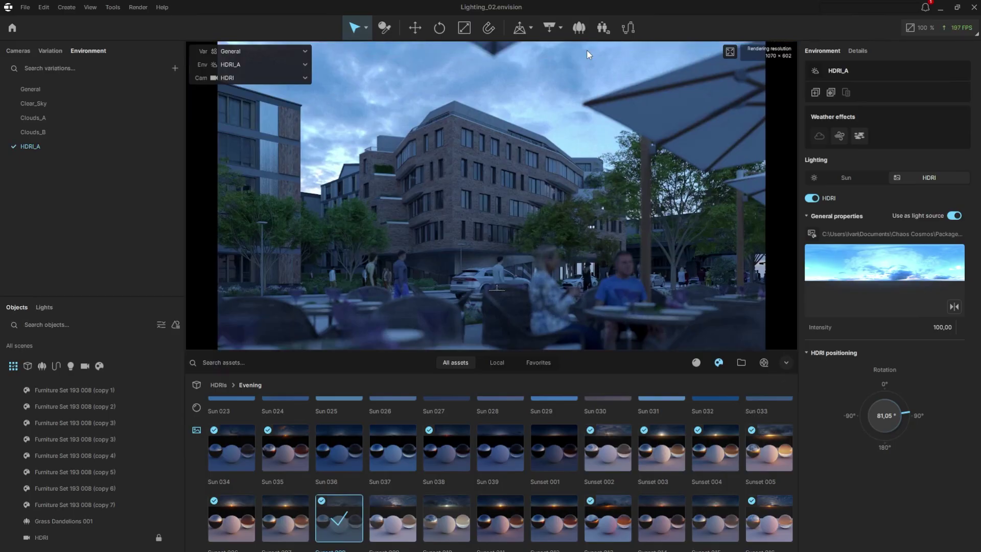
Raise the HDRI camera's exposure to 14,21 EV and bring back the timeline
click(19, 50)
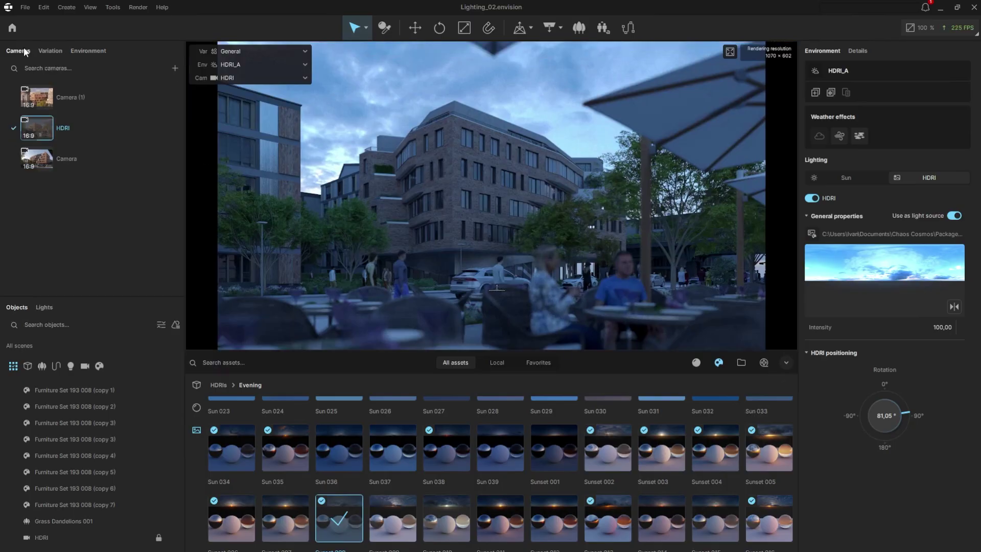
click(94, 130)
drag(897, 369, 904, 366)
click(764, 362)
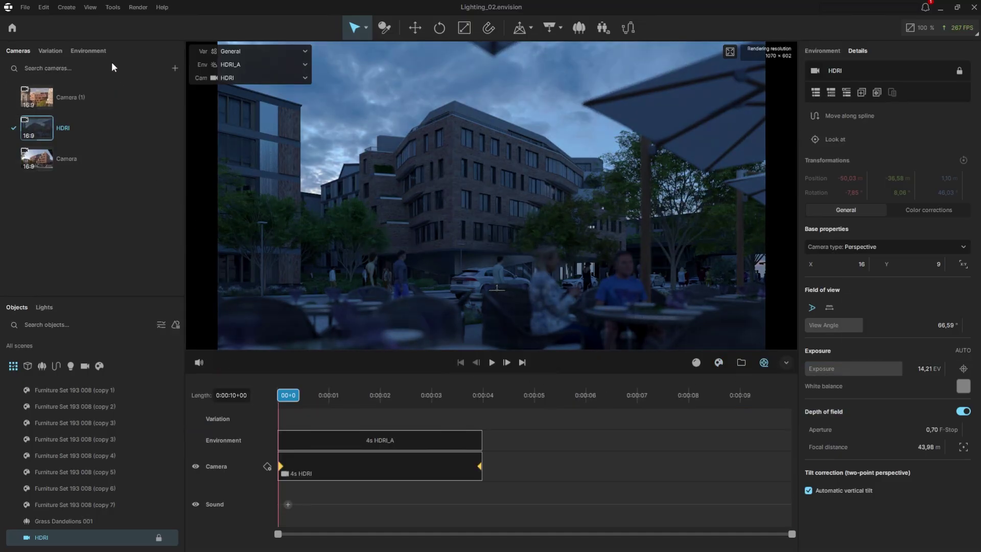
Create an HDRI_B variation with the evening sky rotated to 56.63° and save it
click(95, 51)
click(175, 68)
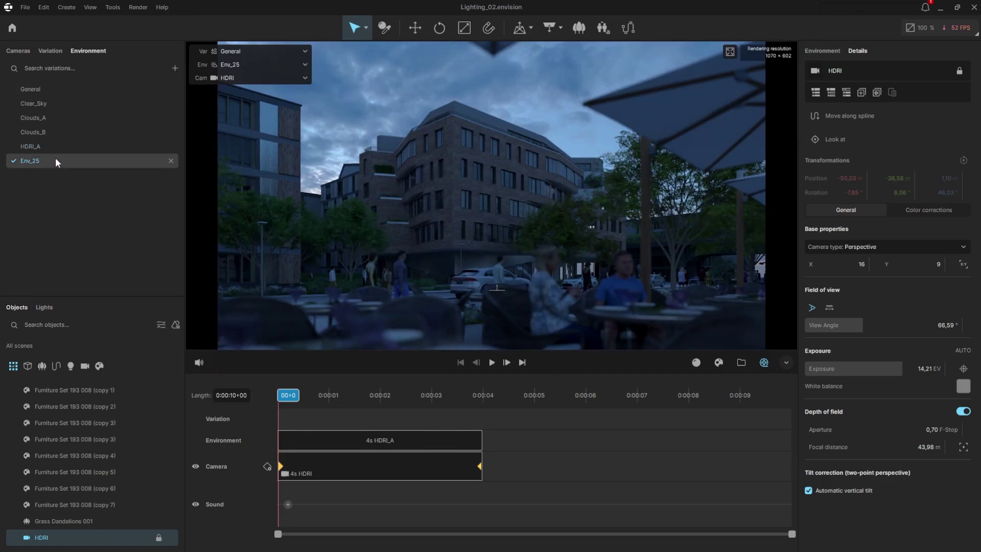
text(HDRI_B)
key(Return)
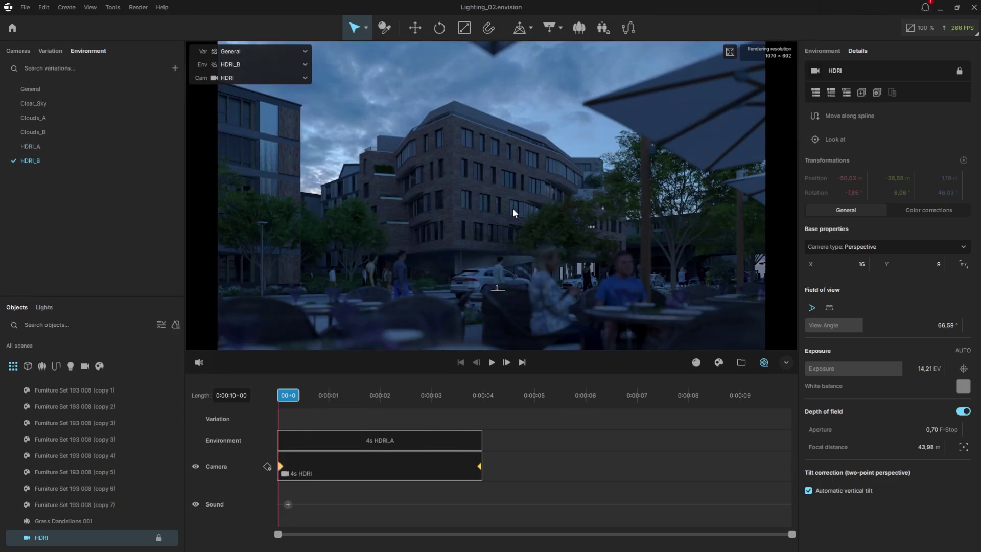
click(822, 50)
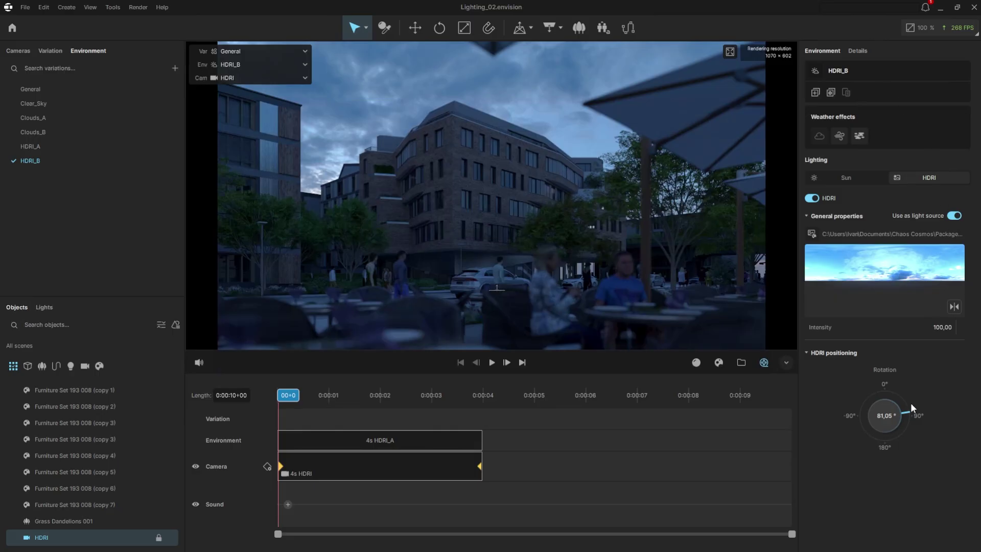
drag(906, 409, 905, 401)
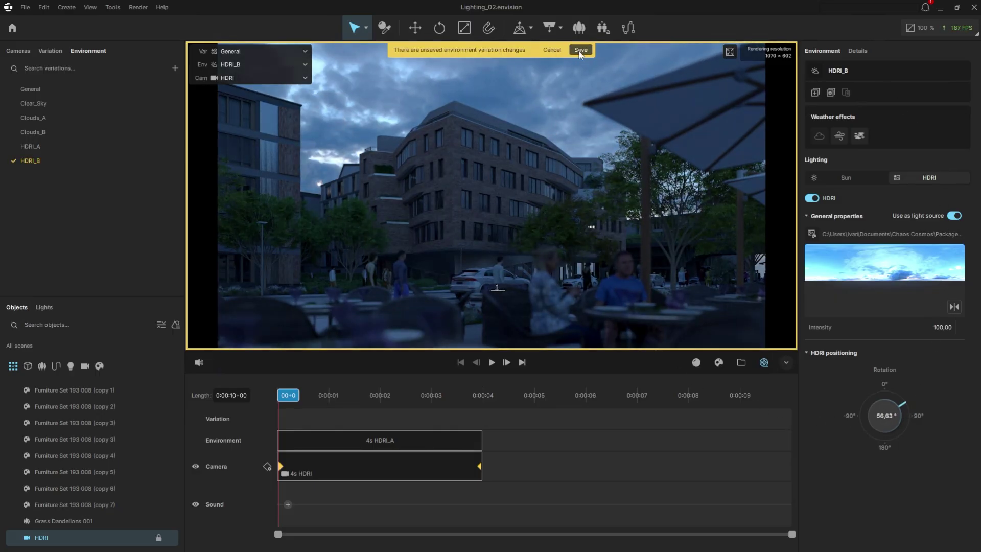
click(580, 51)
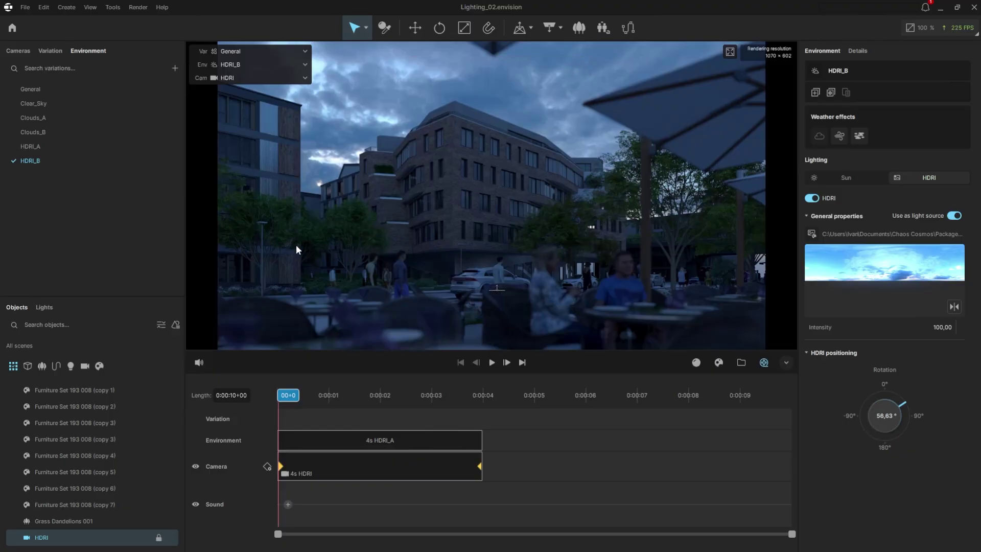
Add HDRI_B to the Environment track, delete the HDRI_A clip, and trim the clips
drag(44, 161, 517, 430)
key(Delete)
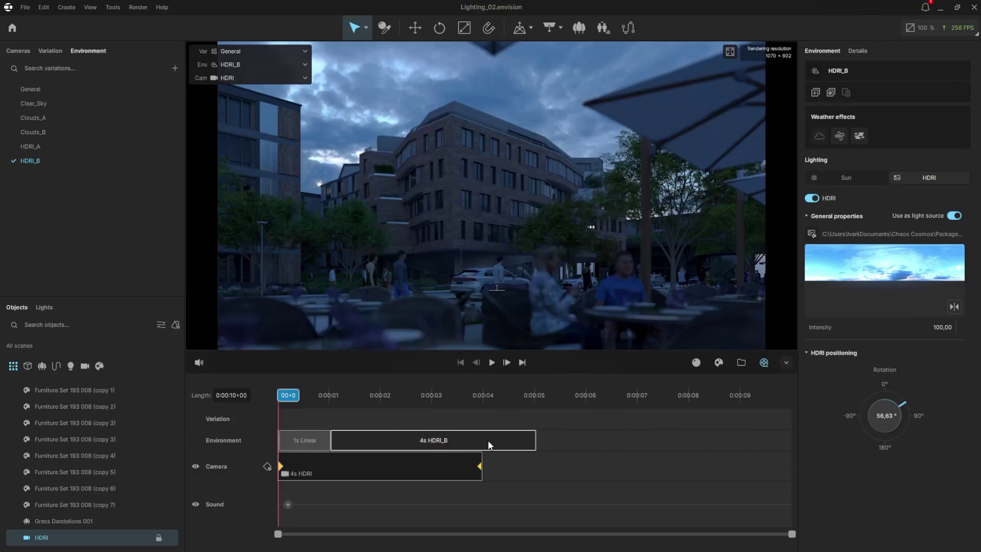
drag(536, 439, 483, 439)
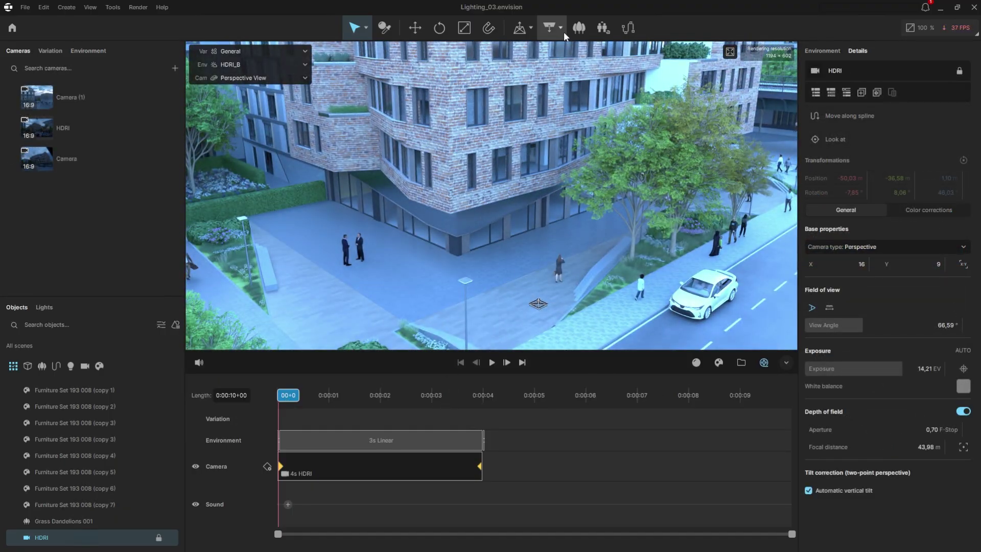
Create a sphere light on the plaza and nudge it toward the building
click(561, 26)
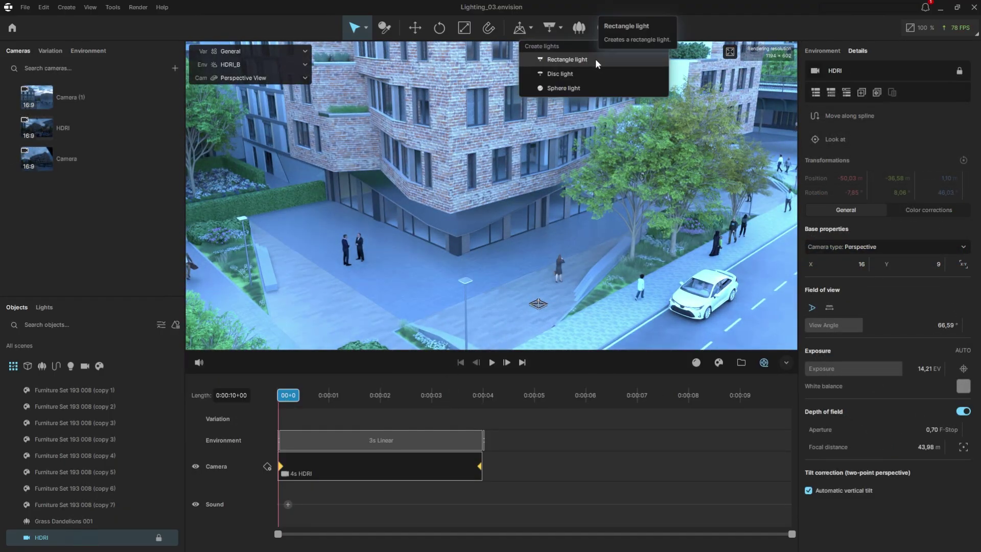
click(593, 87)
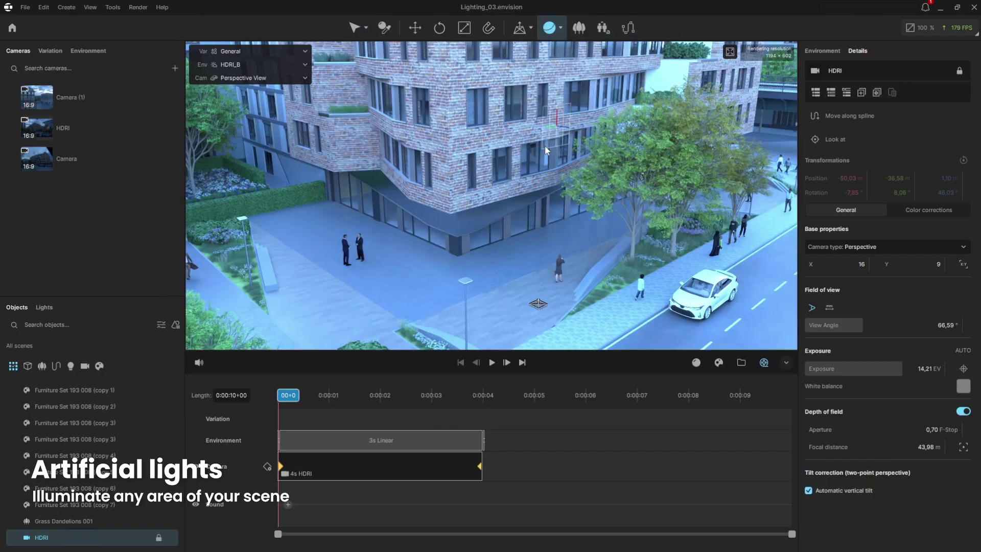
click(501, 276)
key(f)
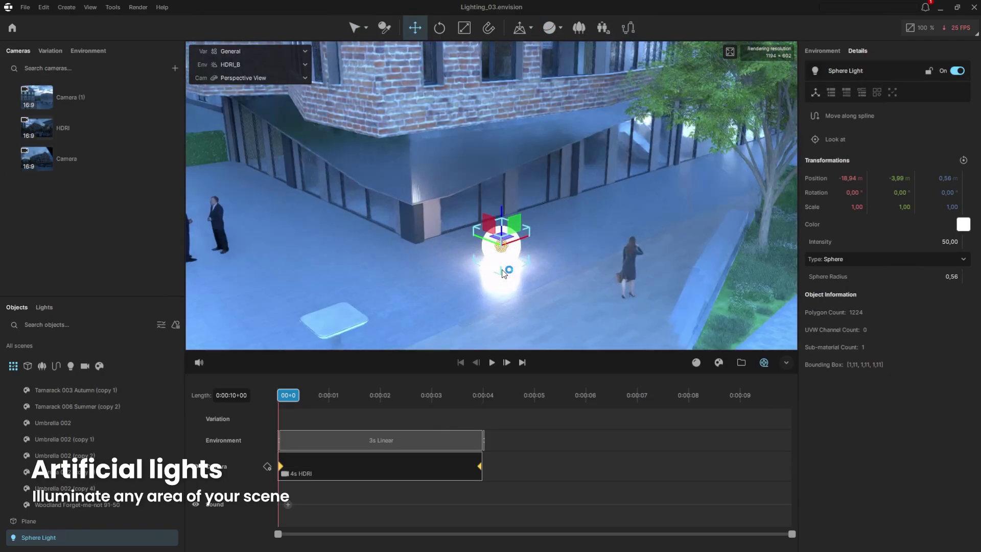
drag(493, 244, 484, 239)
Tint the sphere light orange using a saved warm colour swatch
click(962, 224)
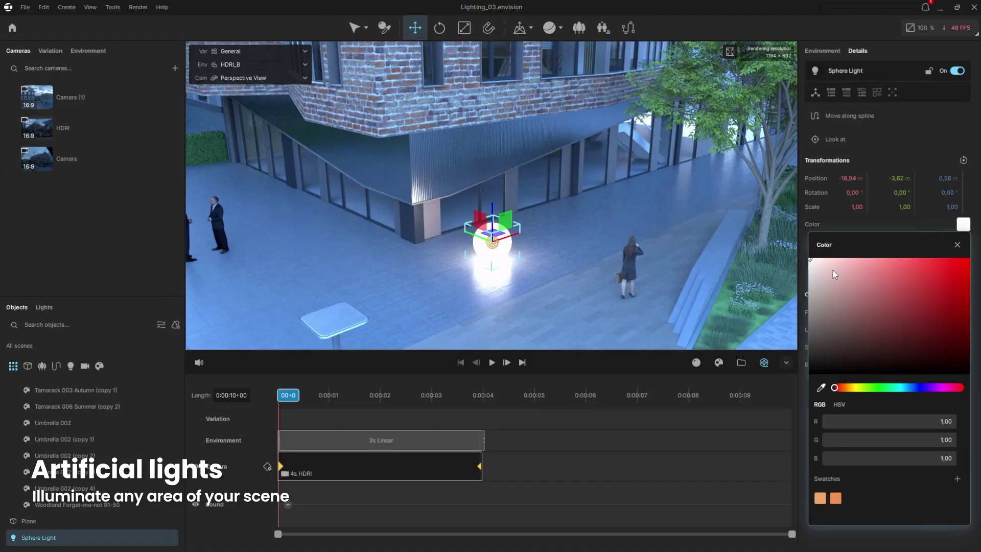
drag(832, 275, 937, 272)
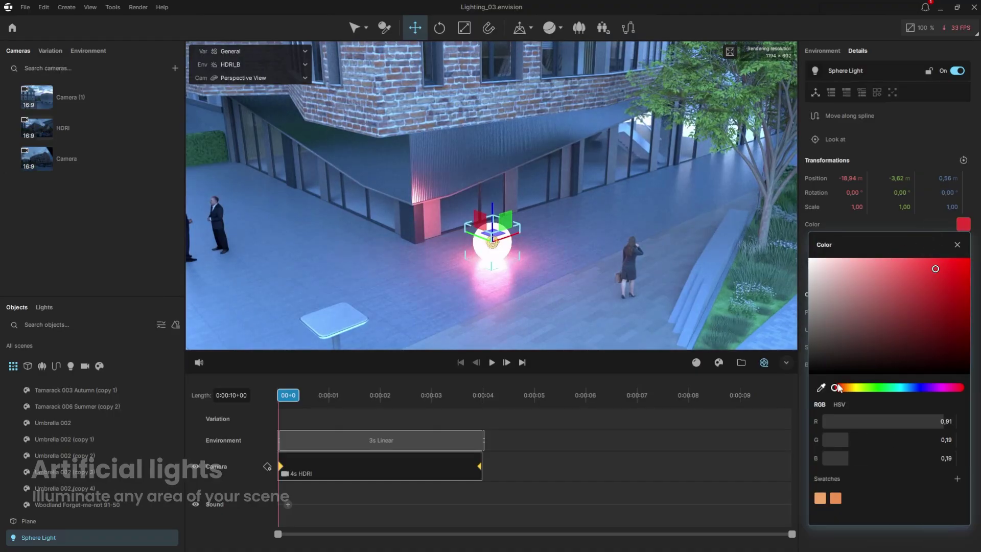
drag(834, 387, 842, 387)
click(901, 265)
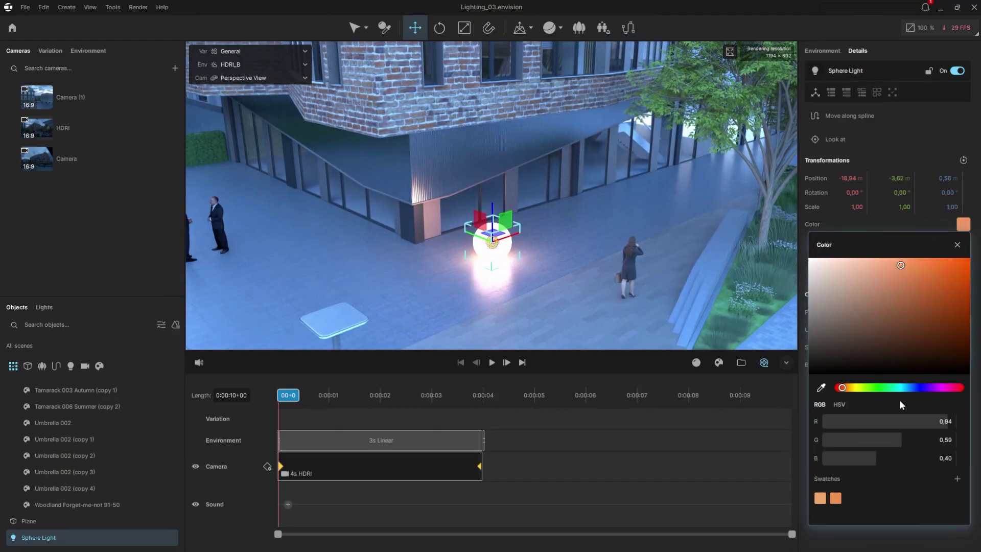
click(835, 498)
click(818, 498)
click(956, 244)
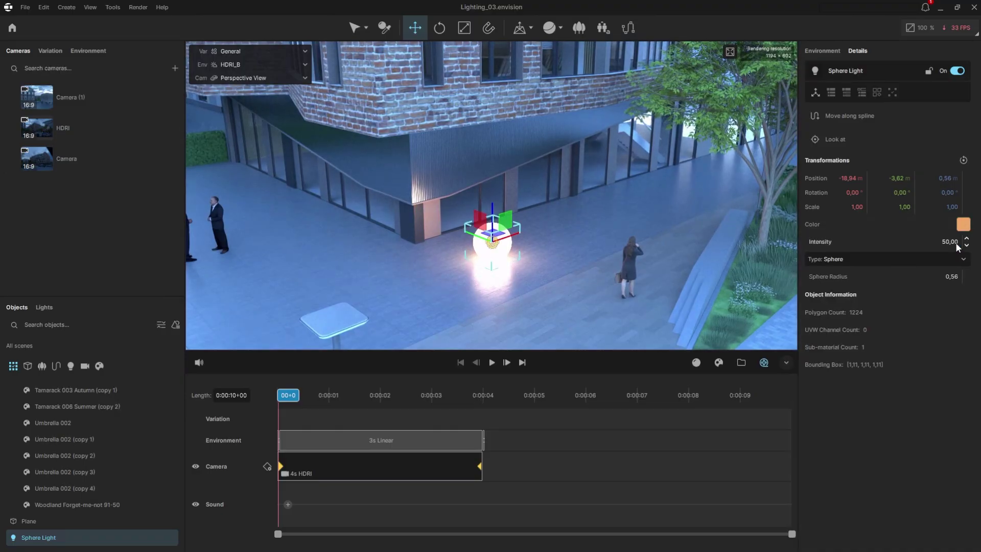
Set the sphere light's intensity to 100
click(950, 240)
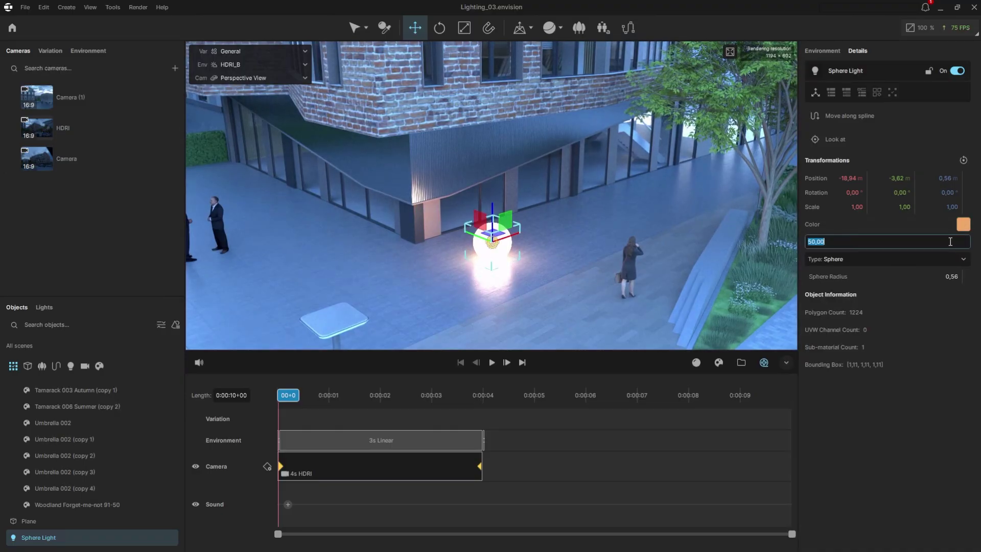
text(200)
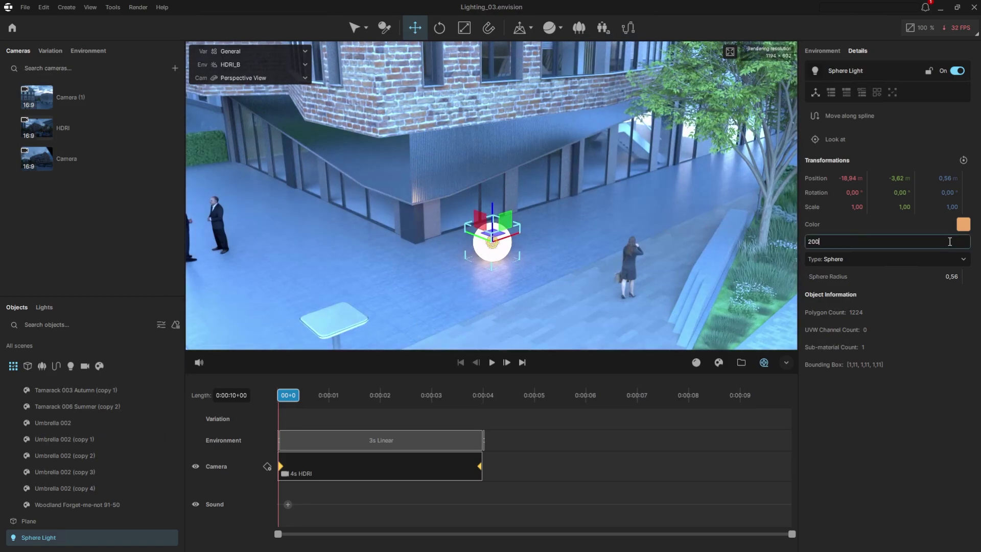
key(Return)
click(949, 241)
text(100)
key(Return)
Keep the sphere shape and set the sphere radius to 0,56
click(962, 259)
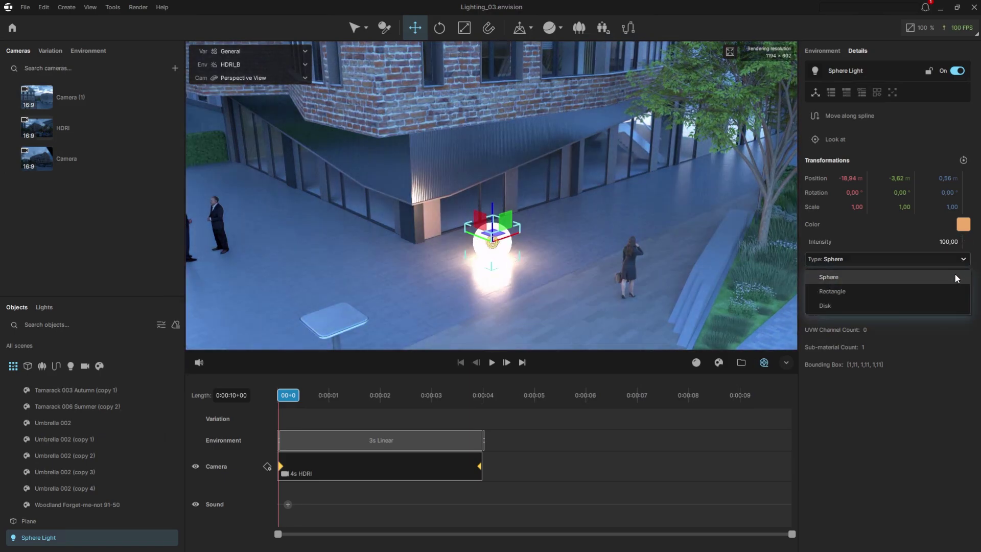
click(937, 320)
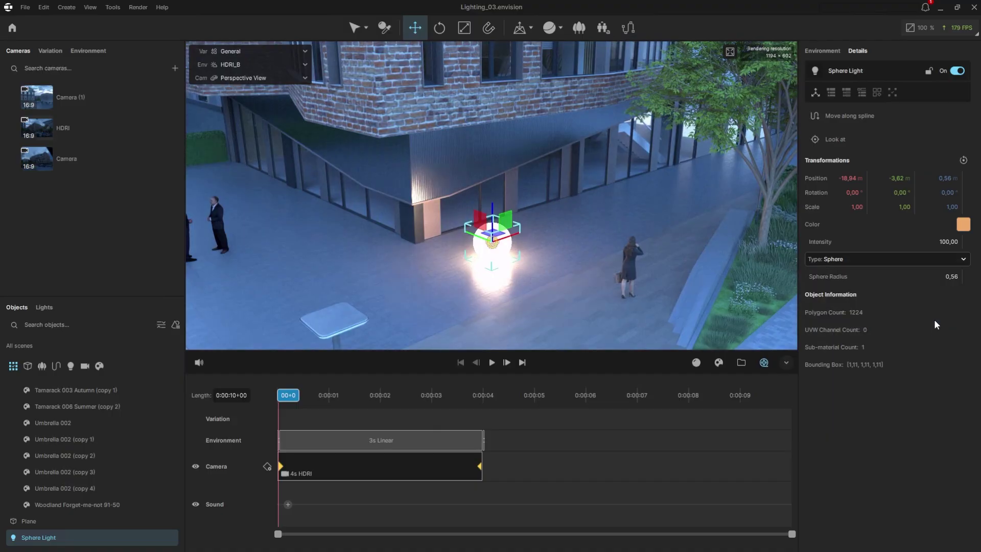
click(949, 276)
text(2)
key(Return)
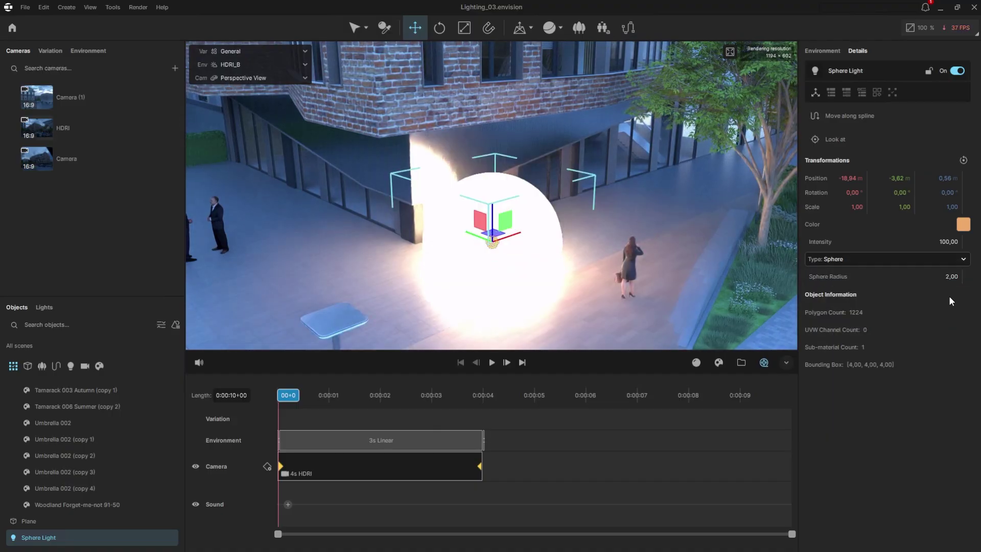
click(953, 276)
text(0,56)
key(Return)
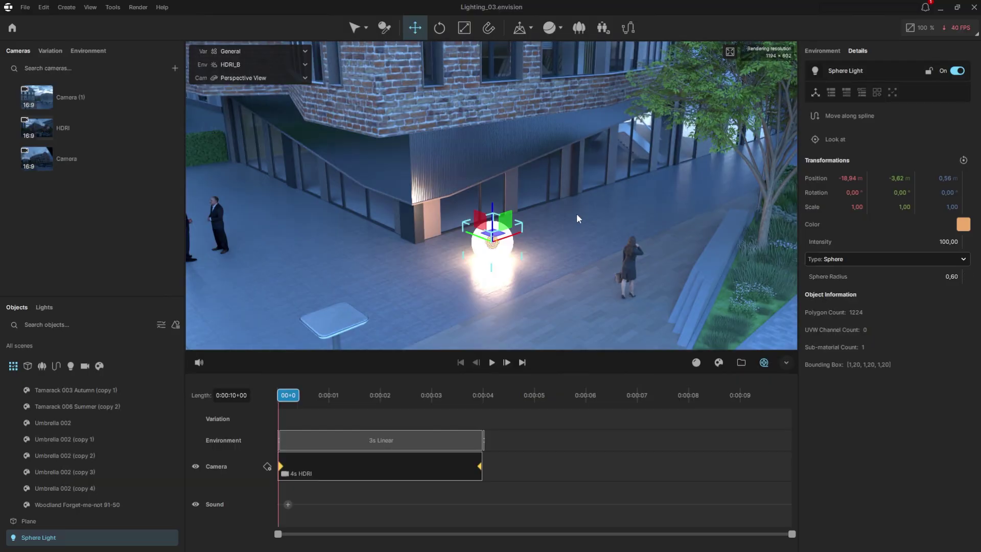
Raise the sphere light to the windows and duplicate copies across the facade
right_drag(575, 213, 531, 244)
drag(477, 230, 455, 139)
right_drag(456, 139, 500, 194)
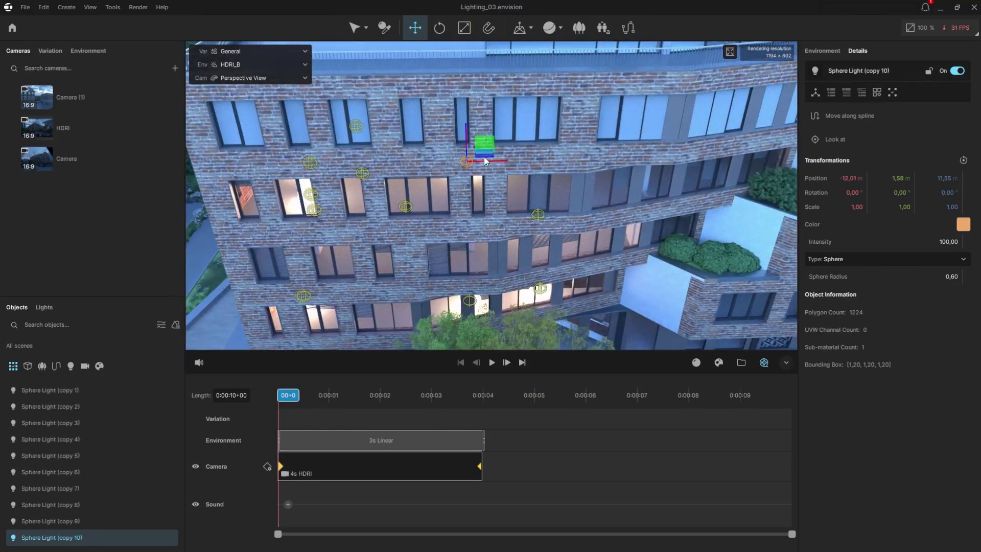
right_drag(483, 156, 468, 281)
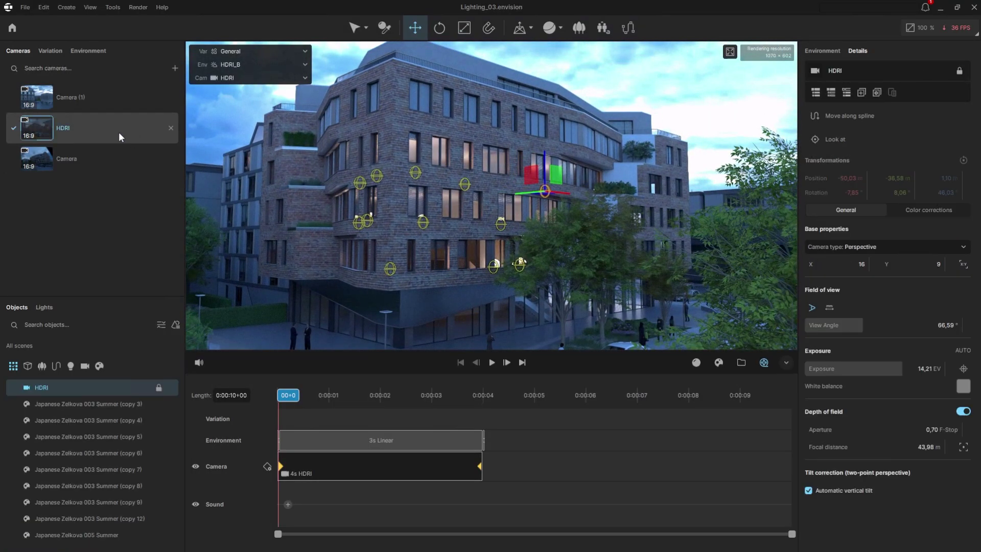
From the HDRI camera, raise one window sphere light's intensity to 800
click(118, 132)
click(534, 205)
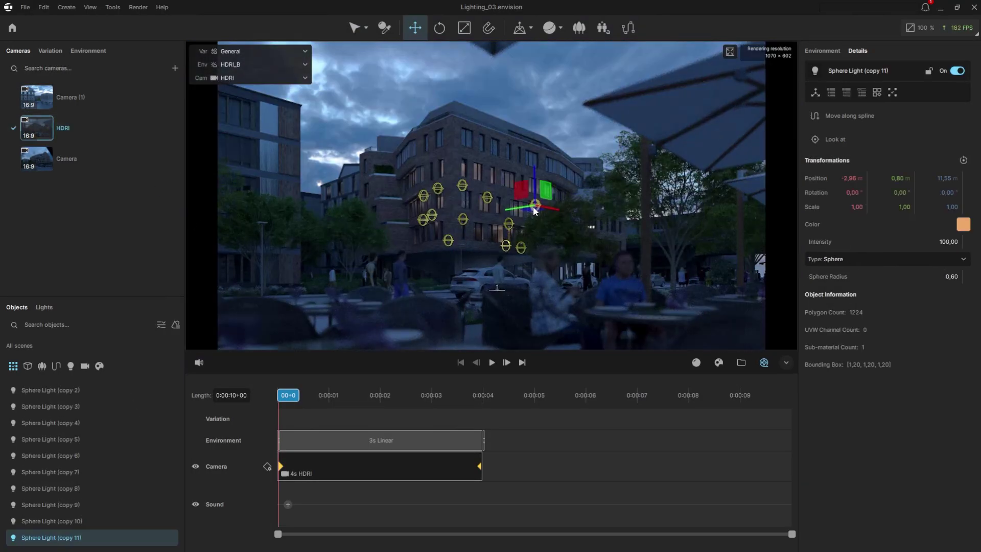
drag(942, 241, 968, 241)
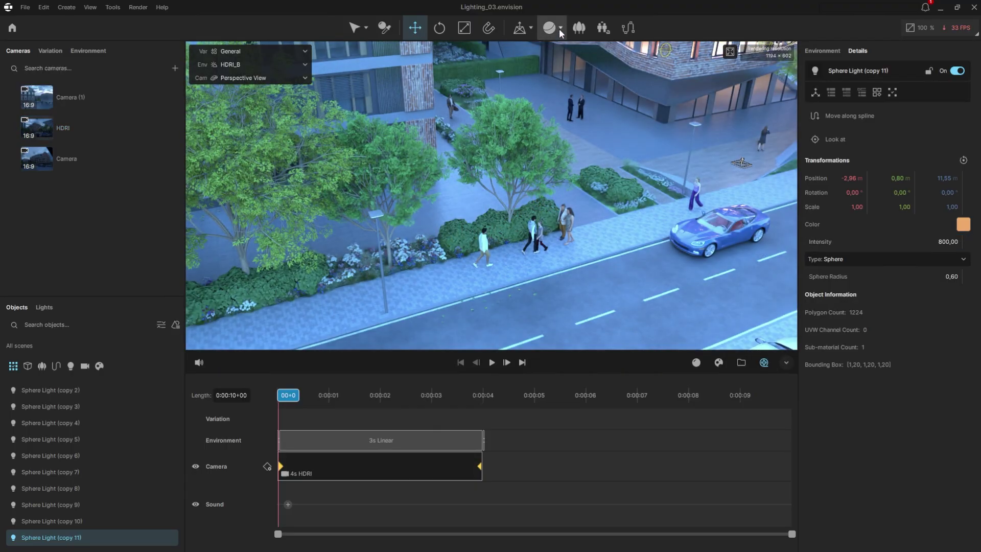
Place a disc light at ground level in the courtyard
click(559, 28)
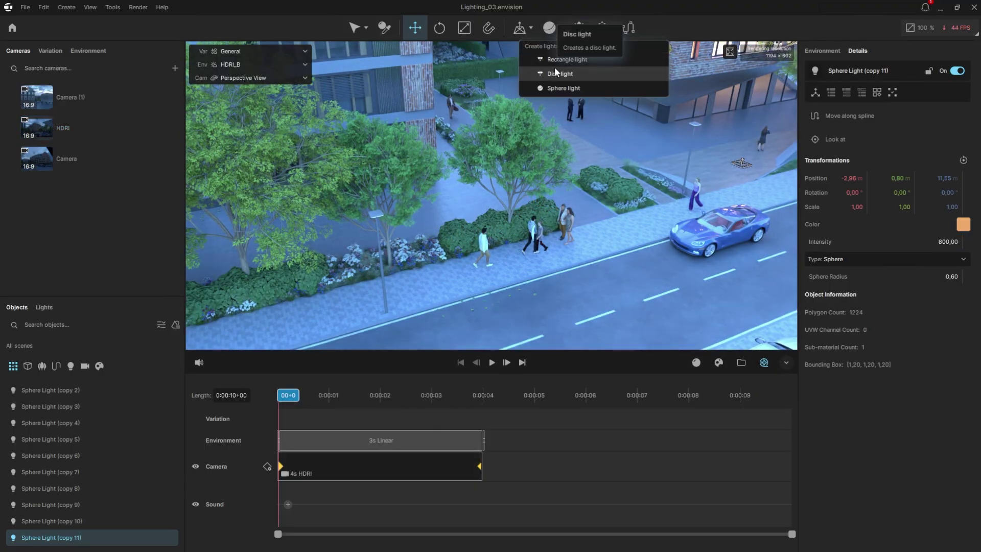
click(554, 67)
scroll(459, 194, up, 5)
click(443, 218)
key(Escape)
key(w)
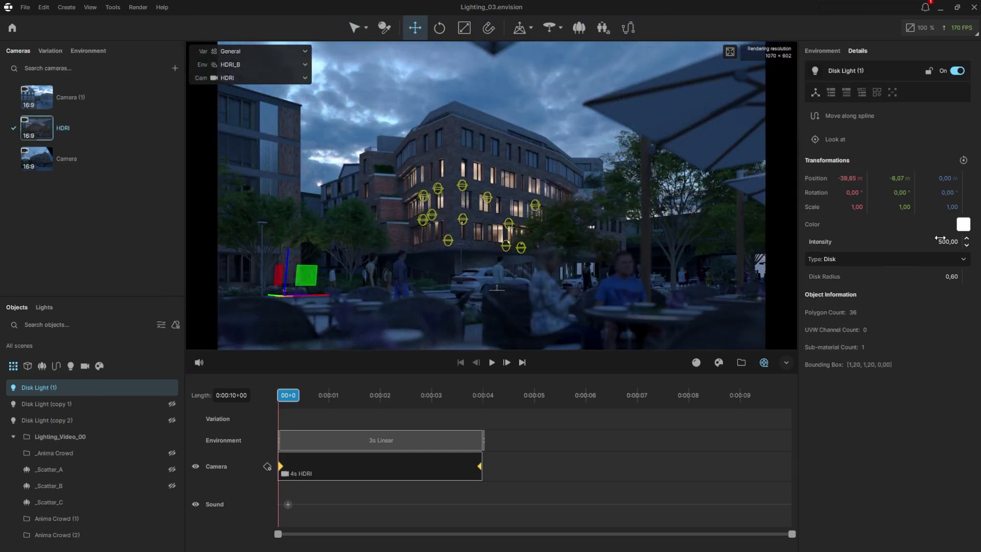
Set the disc light's intensity to 2000 and view the scene through the HDRI camera
click(940, 240)
text(1000)
key(Return)
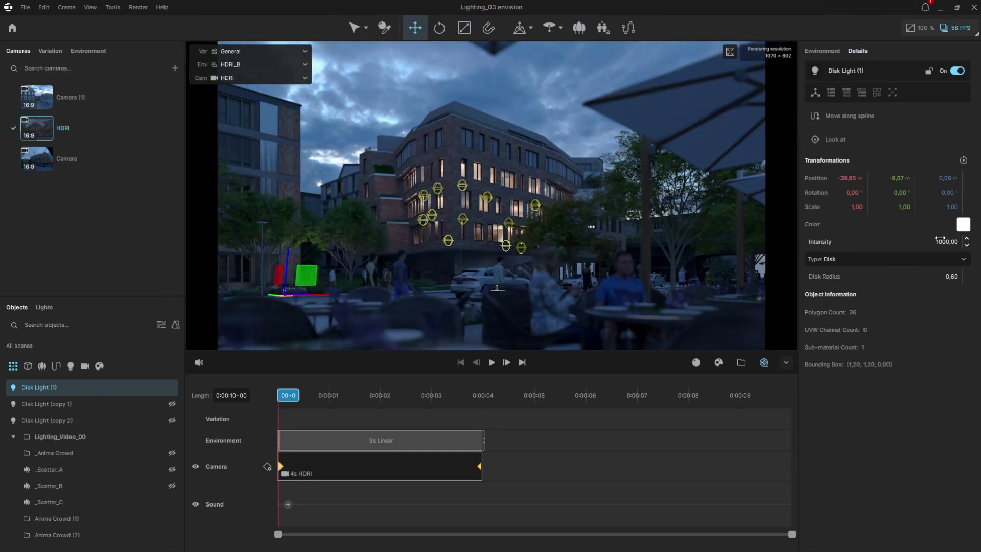
click(940, 240)
text(2000)
key(Return)
click(963, 224)
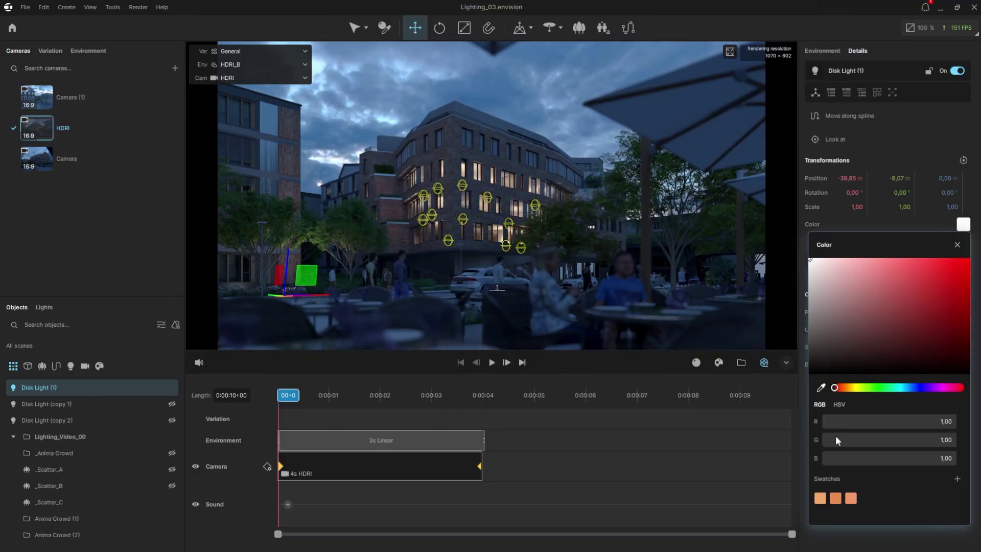
click(111, 129)
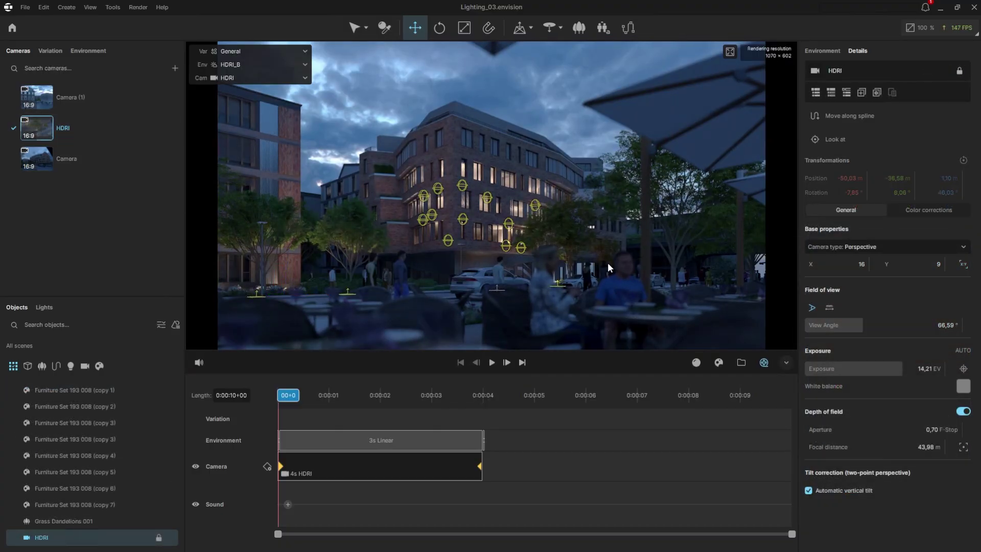
In Perspective View, stand the rectangle light upright and raise it off the floor
click(305, 78)
click(271, 112)
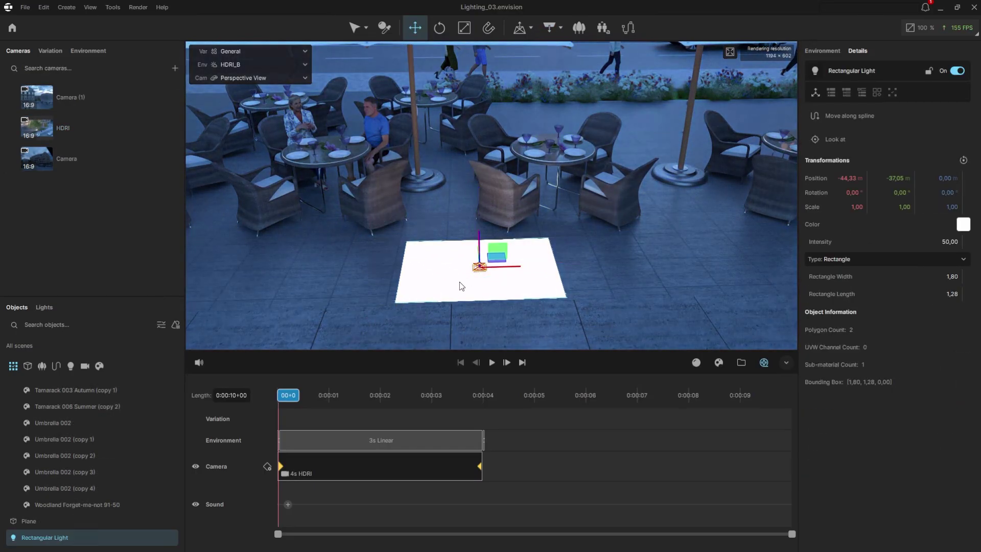
key(e)
mouse_move(472, 282)
mouse_down()
mouse_move(454, 222)
mouse_move(457, 289)
mouse_up()
key(w)
drag(465, 201, 418, 222)
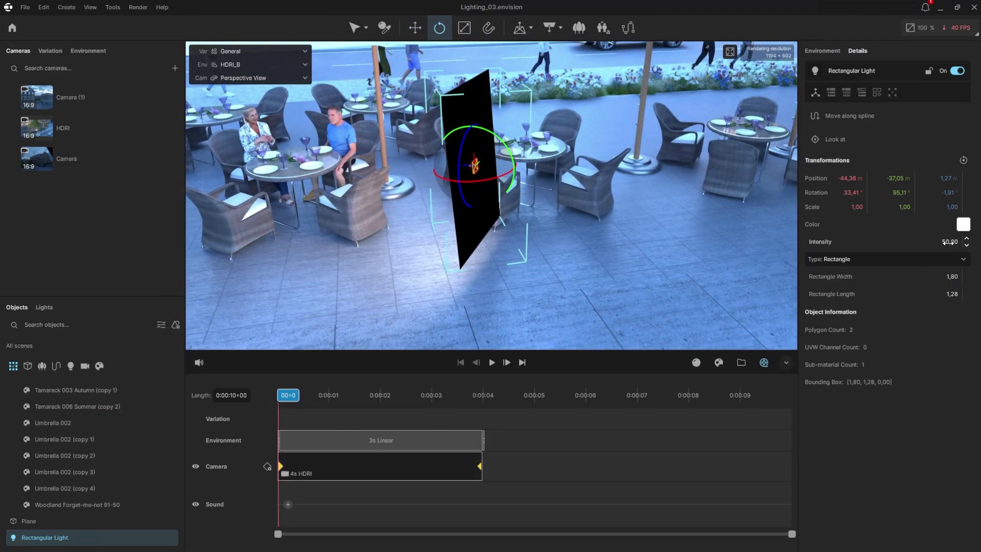
Give the rectangle light intensity 200 and the saved warm orange colour swatch
click(948, 241)
text(200)
key(Return)
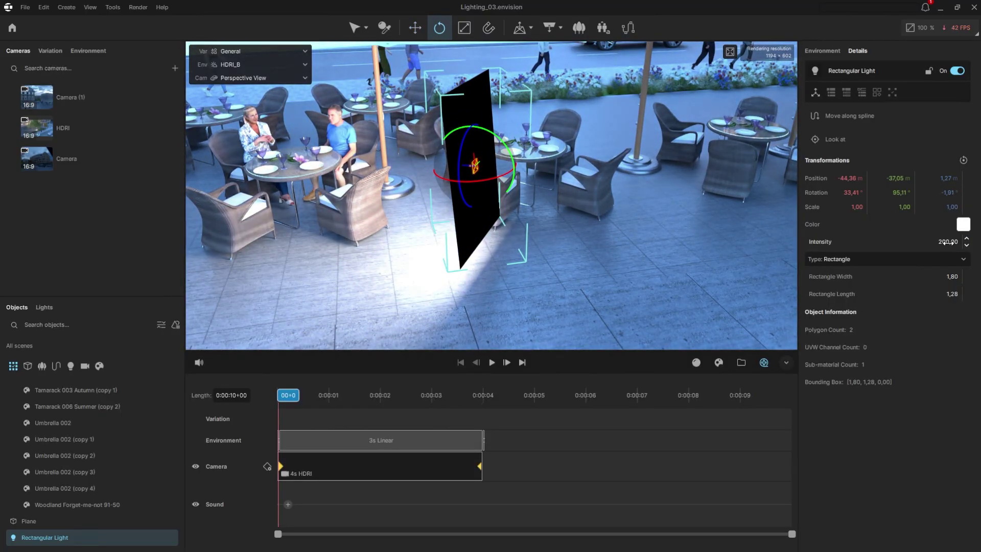
click(963, 224)
click(823, 499)
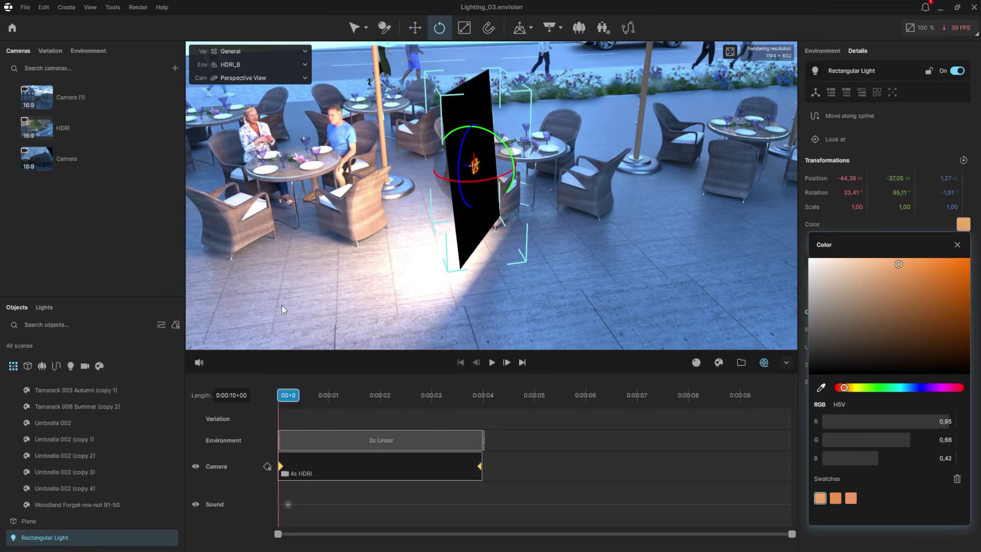